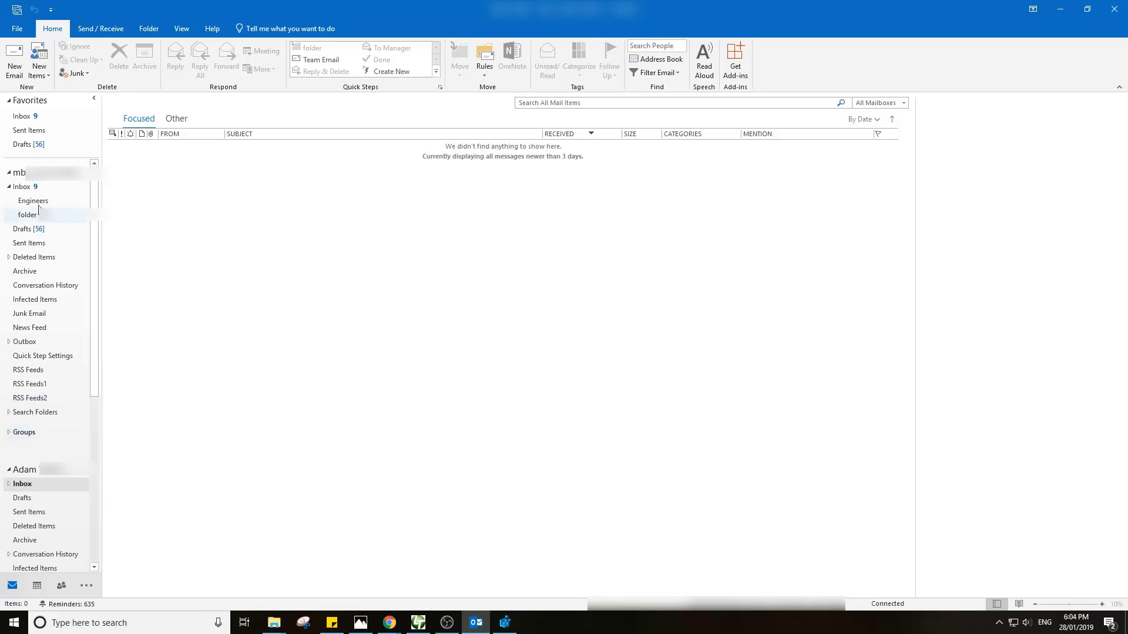
In the main mailbox's Data File Properties > Advanced, untick Download shared folders.
right_click(20, 172)
left_click(83, 320)
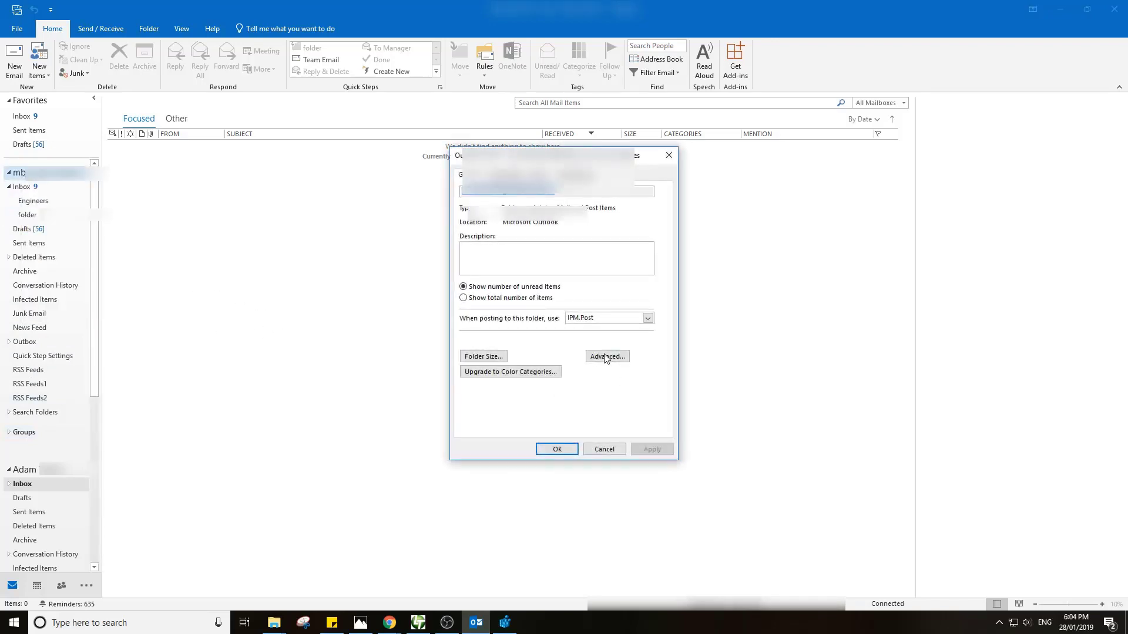
left_click(605, 357)
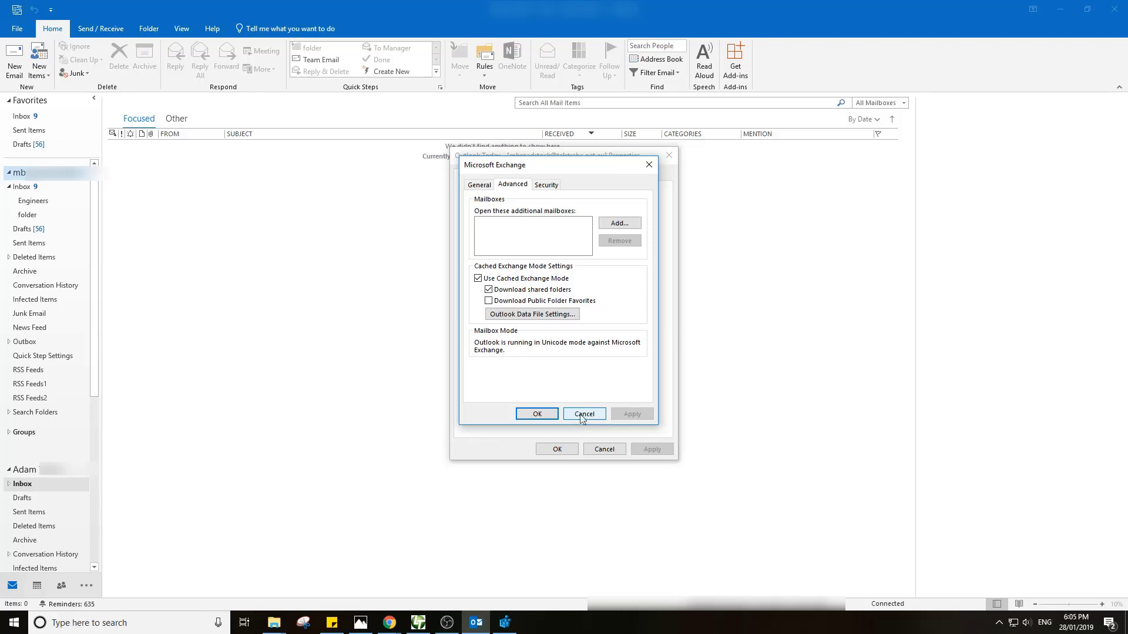
left_click(489, 291)
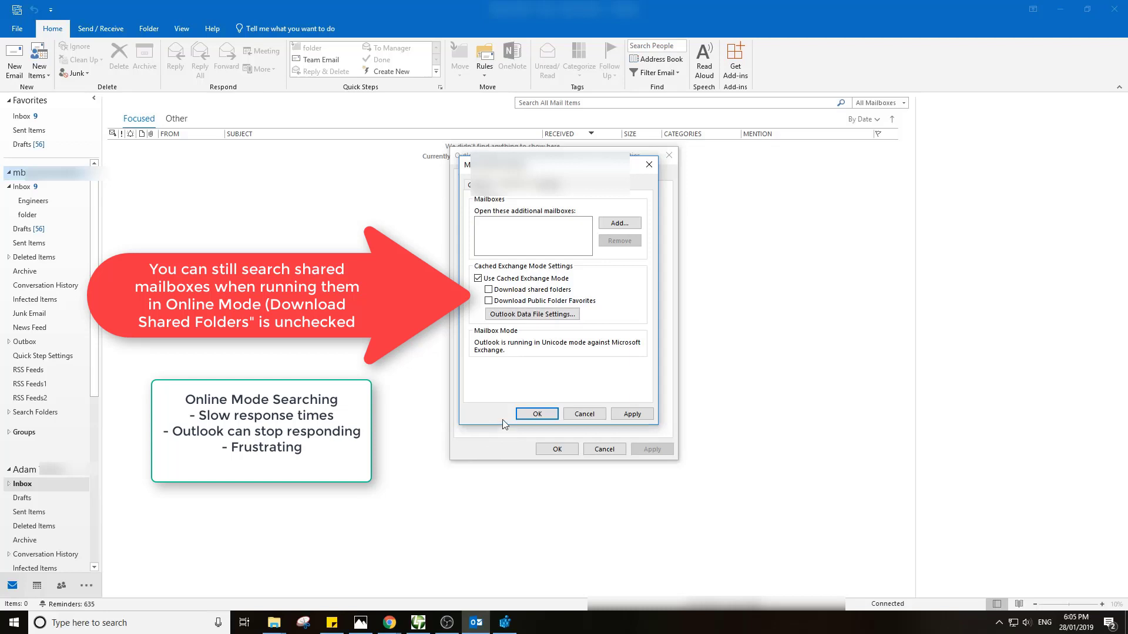
Re-tick Download shared folders, then confirm both the Exchange settings and mailbox properties dialogs.
left_click(488, 290)
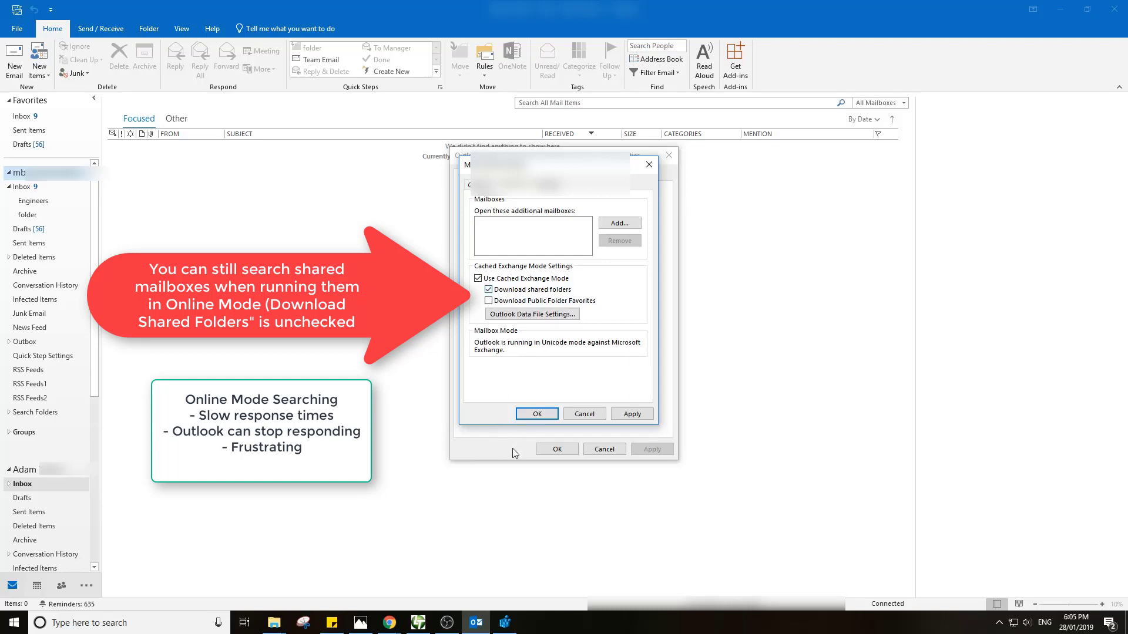
left_click(537, 414)
left_click(558, 450)
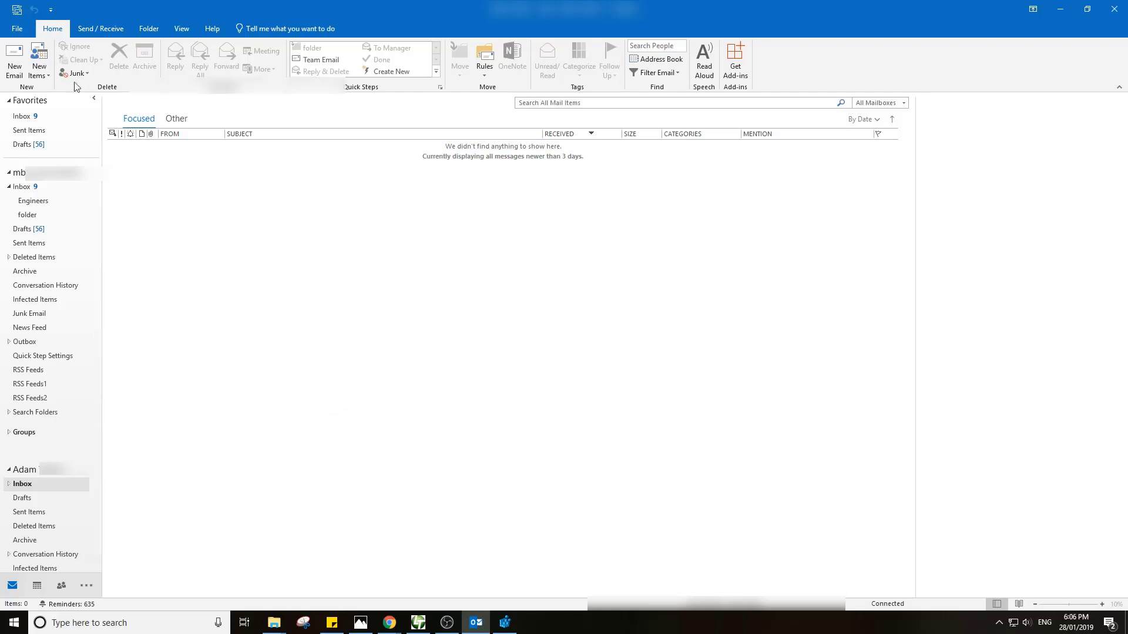
Begin adding a new email account via File > Account Settings > New....
left_click(17, 29)
left_click(150, 156)
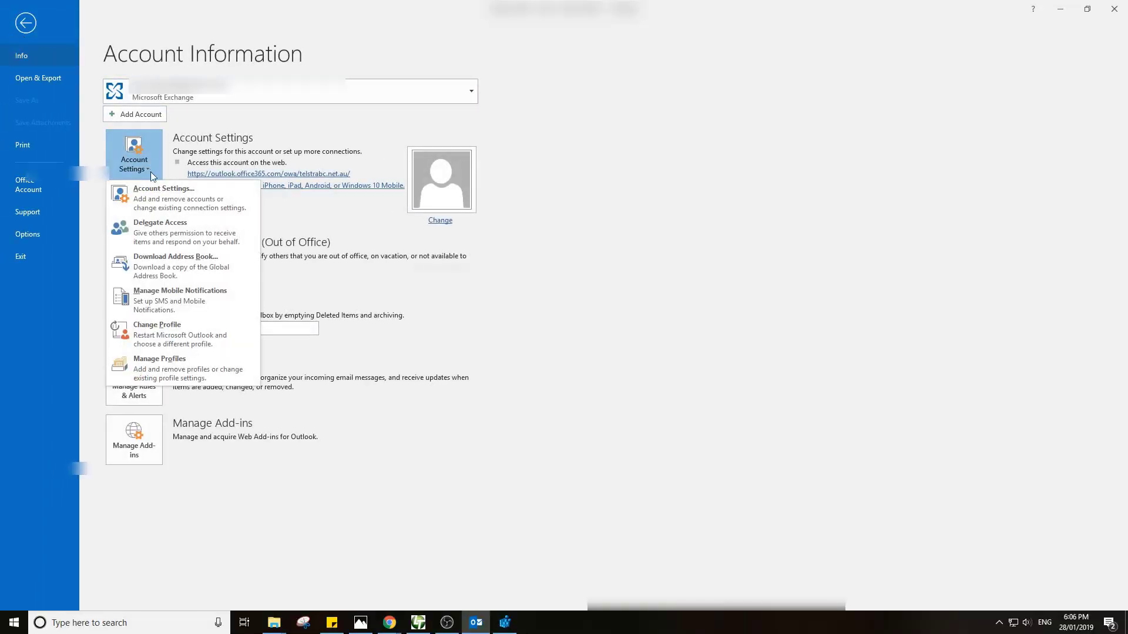
left_click(156, 194)
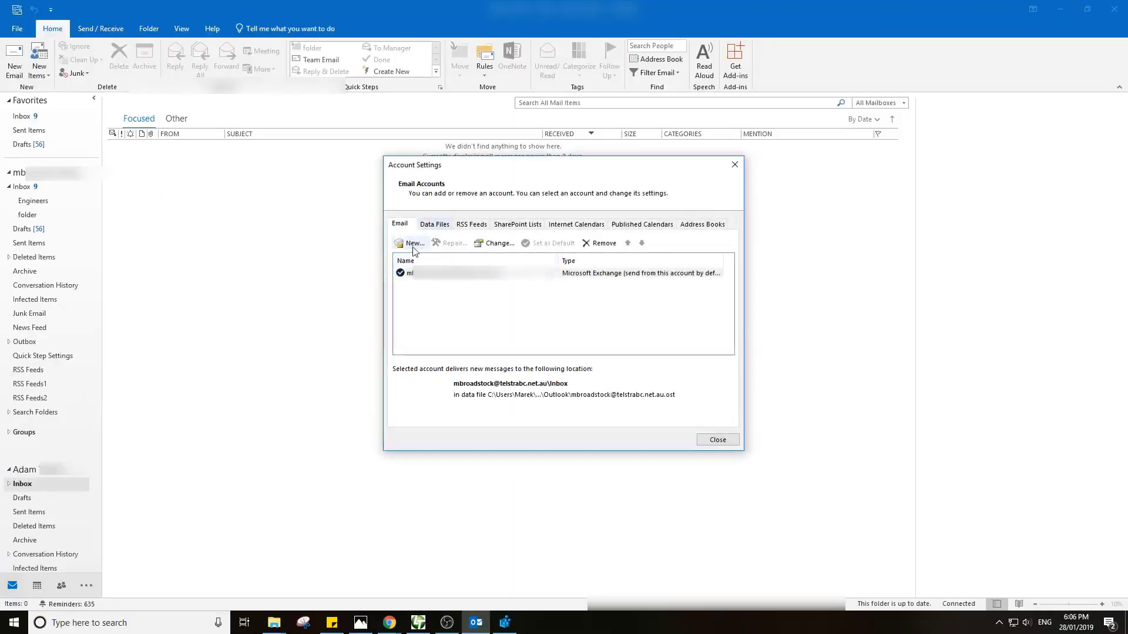
left_click(412, 243)
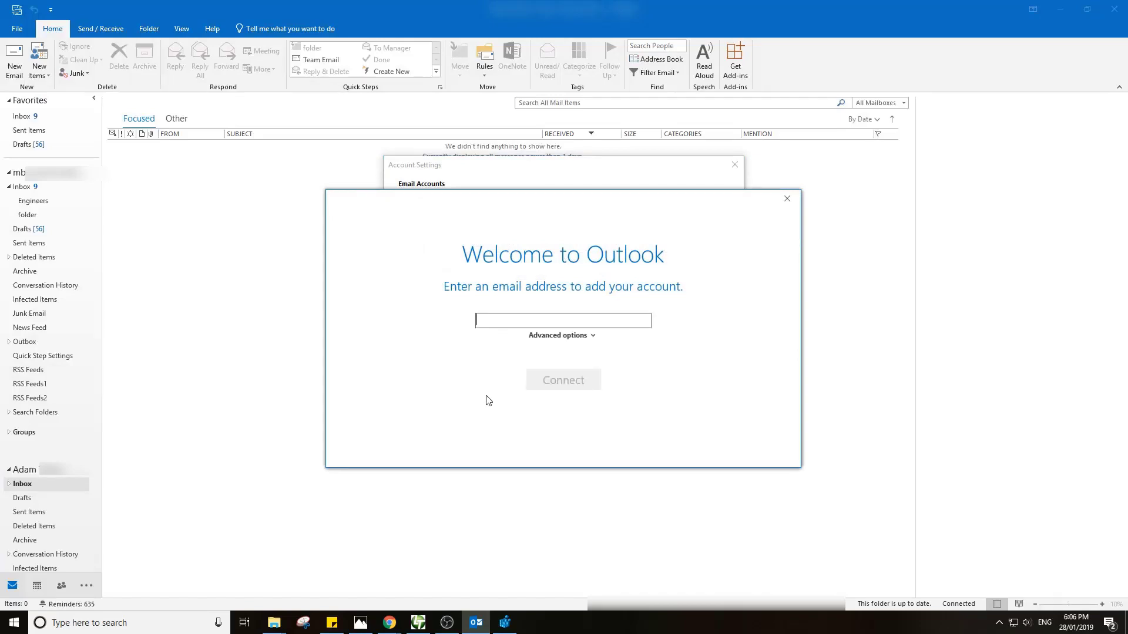
mouse_move(388, 624)
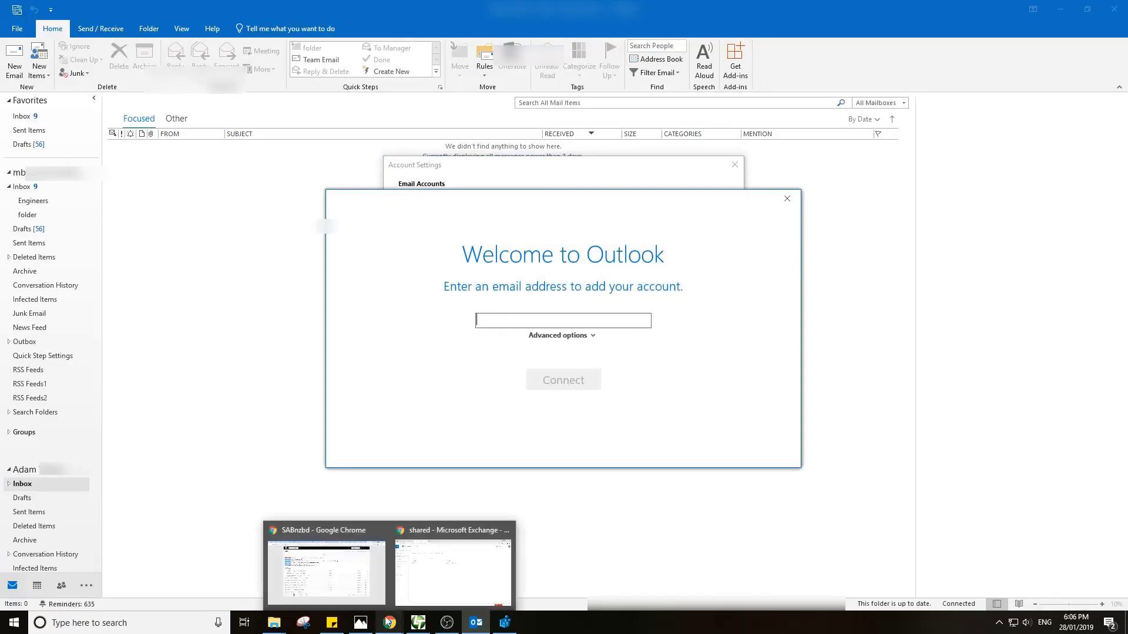
left_click(375, 595)
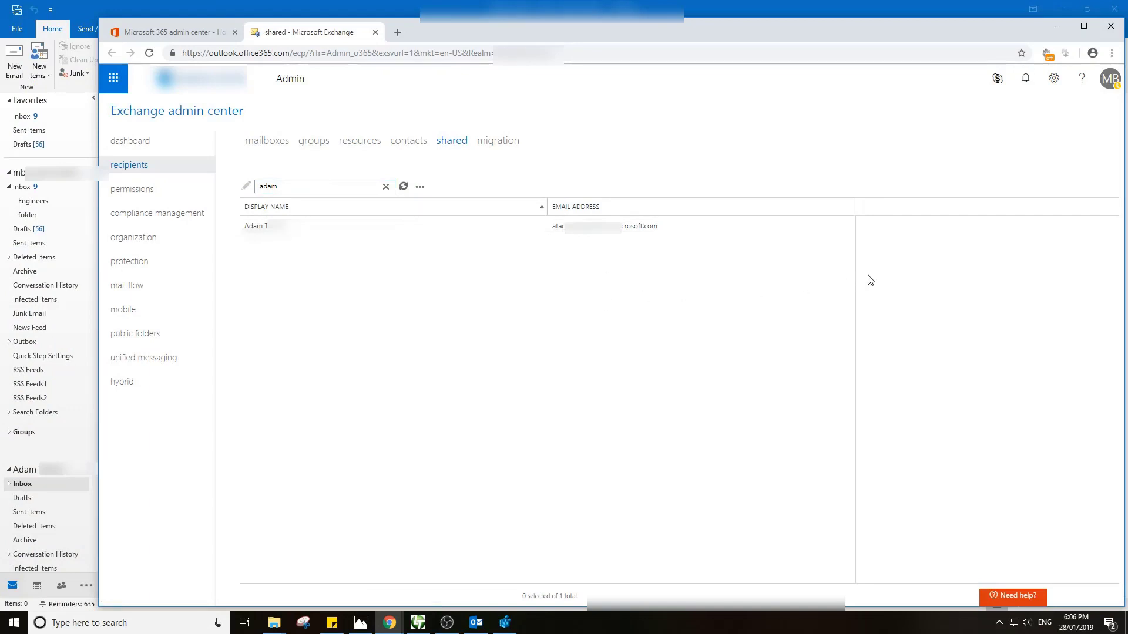
left_click(1058, 28)
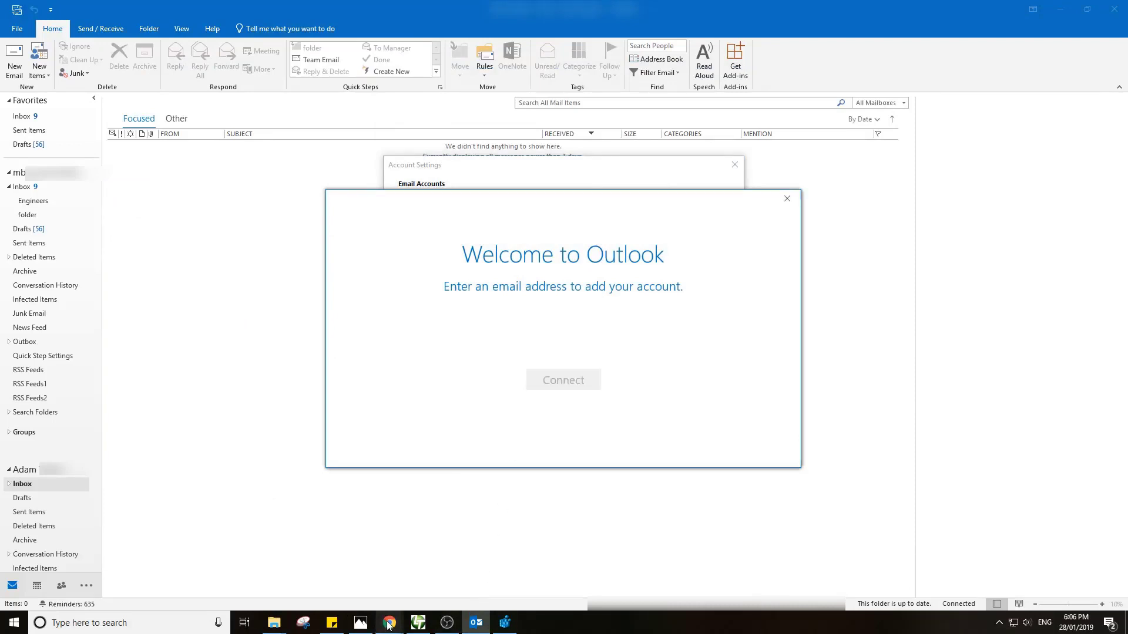
Connect using the shared mailbox address and replace the prefilled username with your own O365 sign-in.
mouse_move(388, 626)
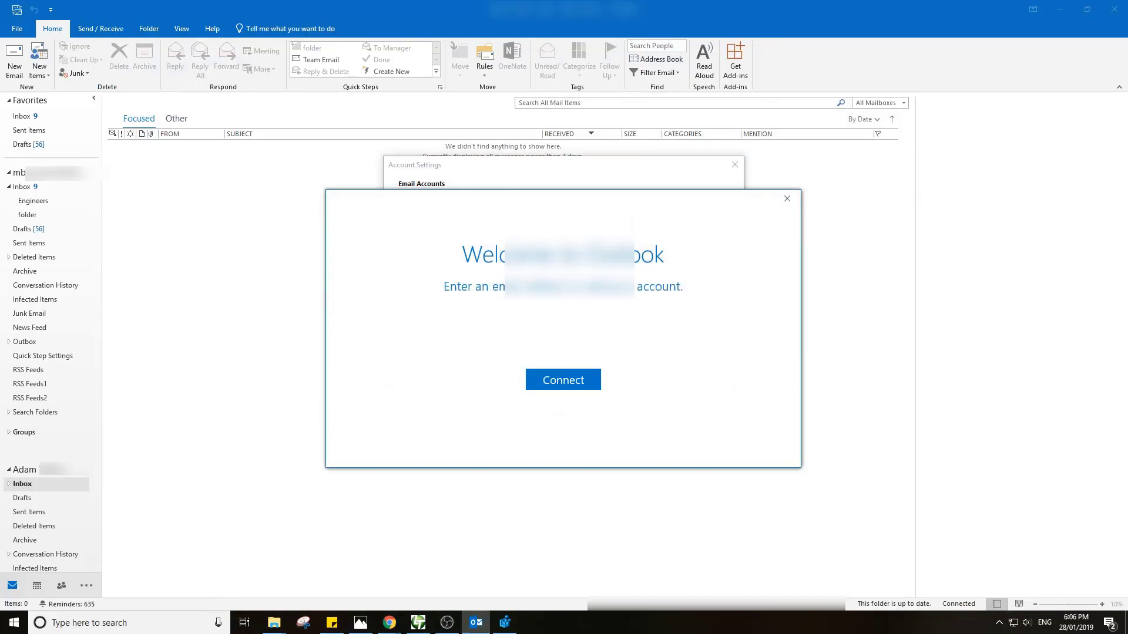
key("Return")
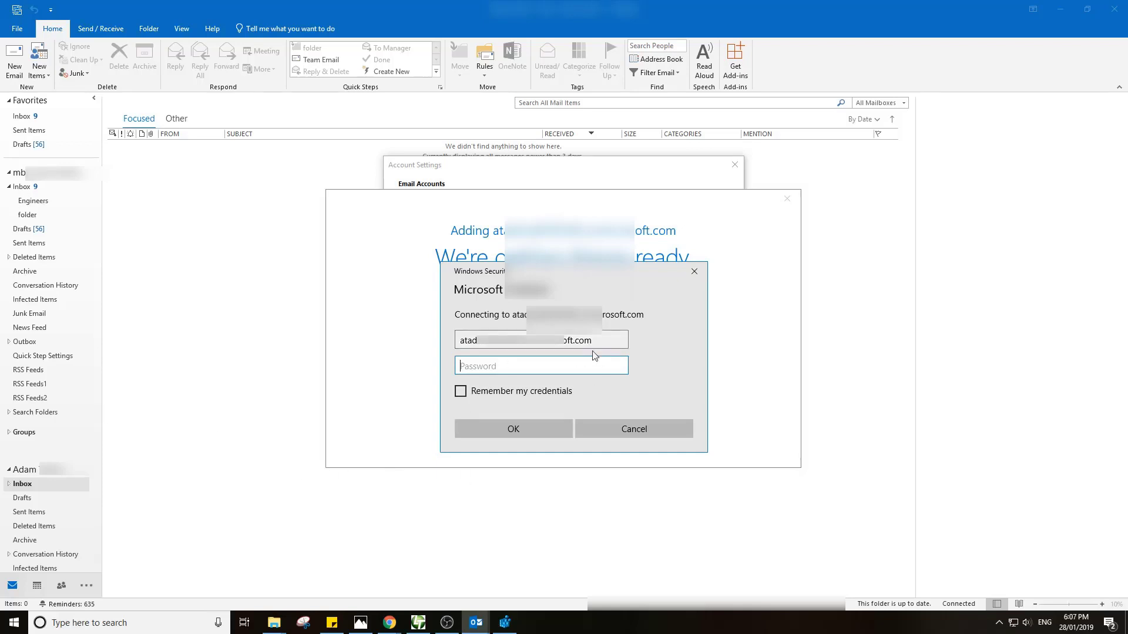
left_click_drag(595, 340, 448, 342)
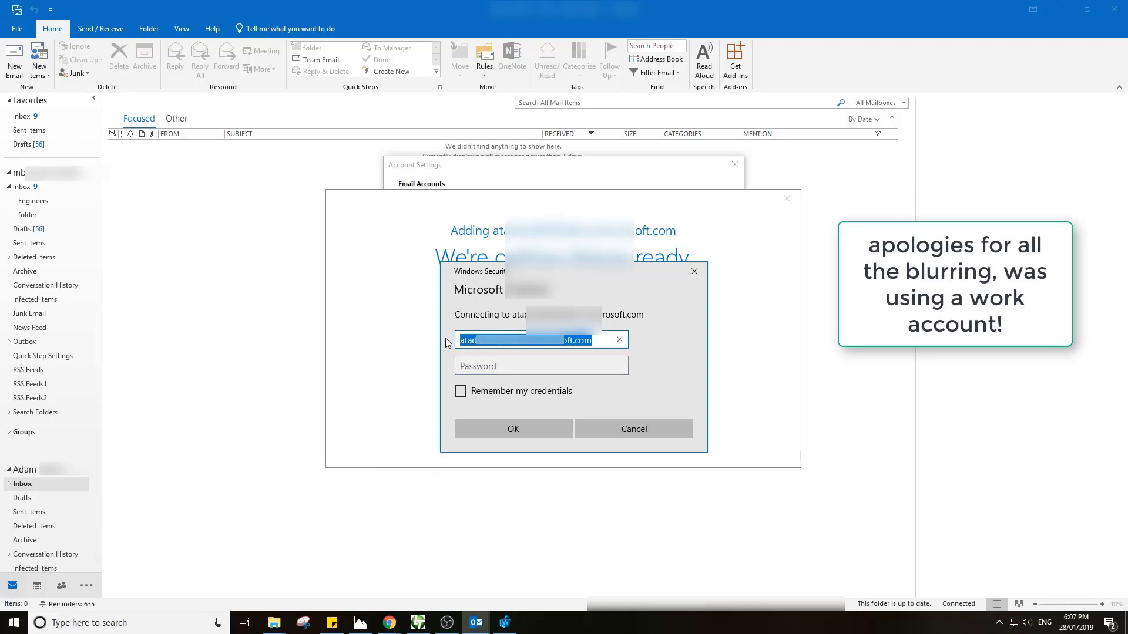
key("BackSpace")
type("mbr")
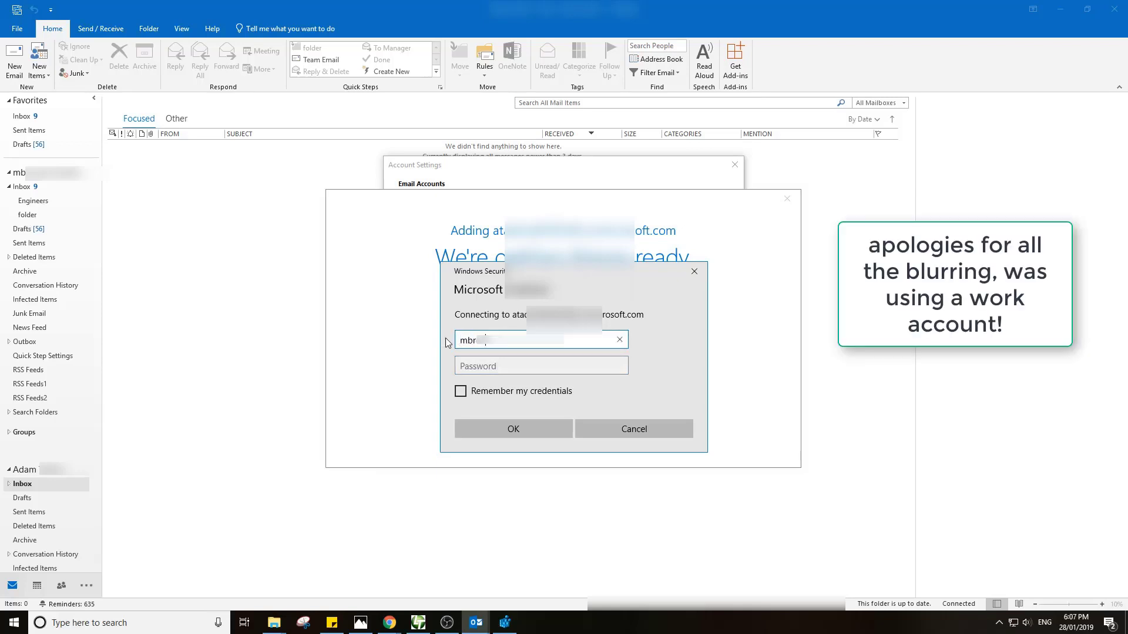
type("t.au")
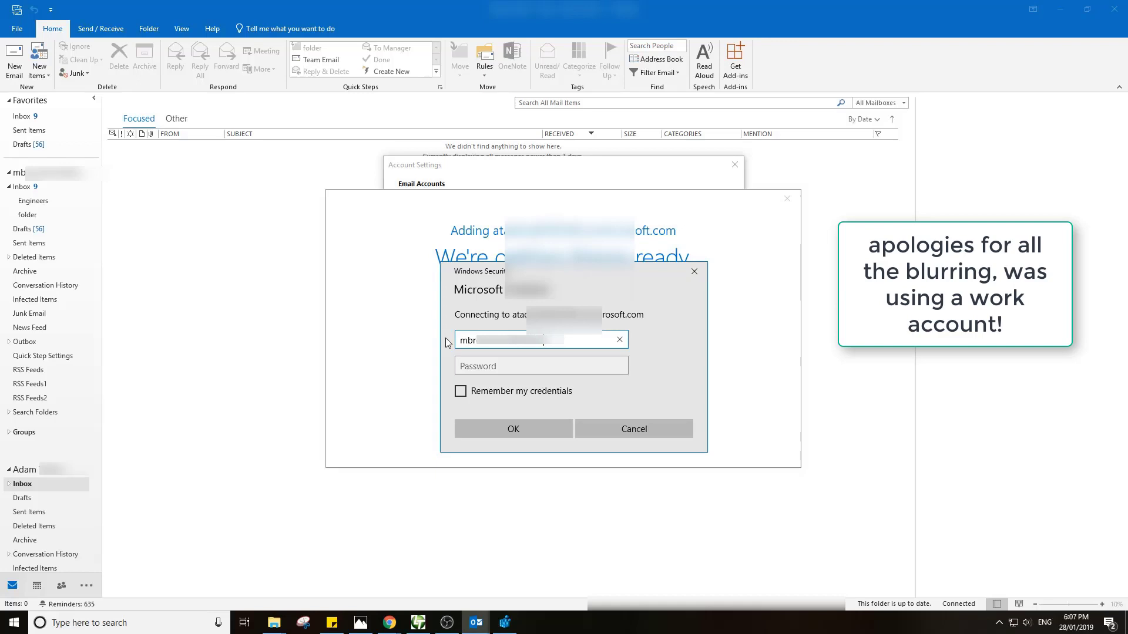
key("Tab")
Type the account password, tick Remember my credentials, and submit the sign-in.
type("•••••••••••")
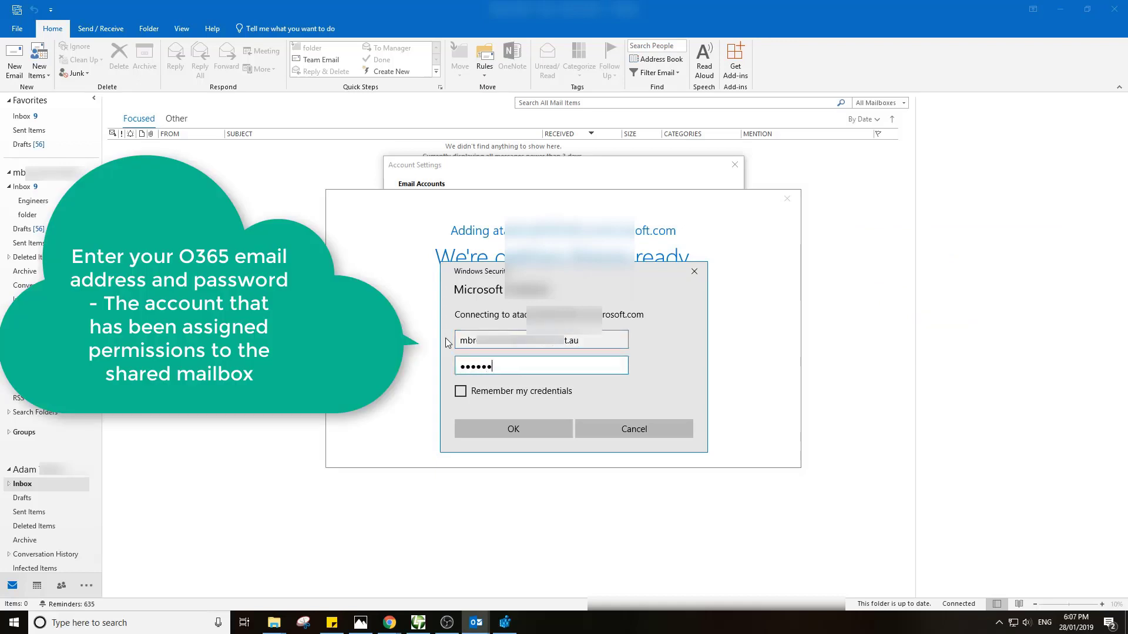
left_click(469, 391)
left_click(491, 429)
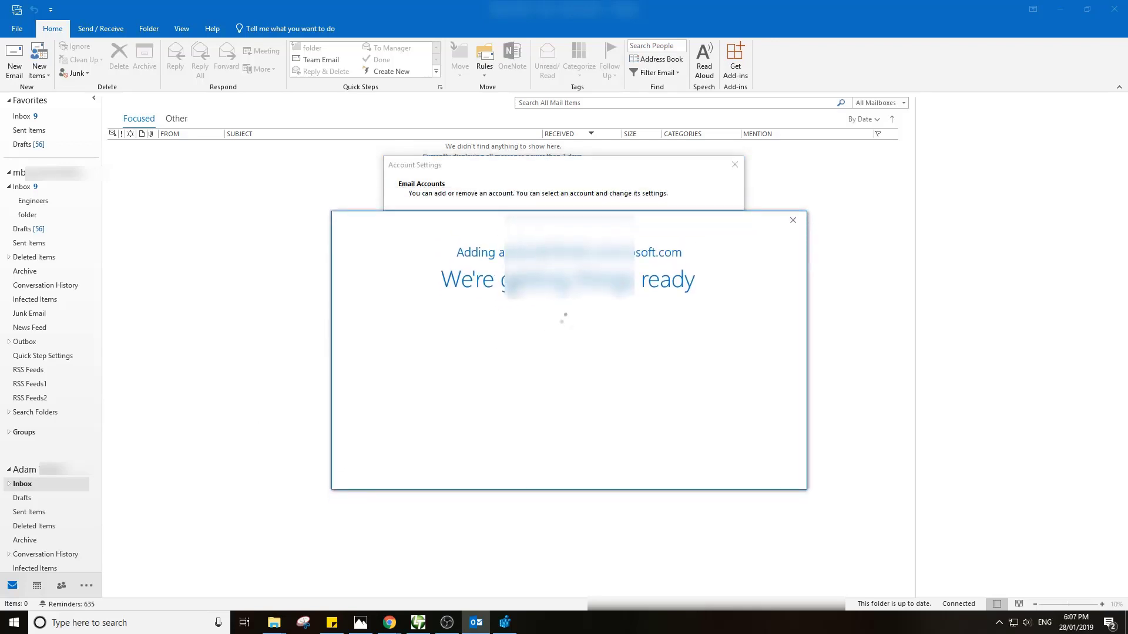
Skip Outlook Mobile setup, finish adding the shared mailbox account, and close Account Settings.
mouse_move(456, 630)
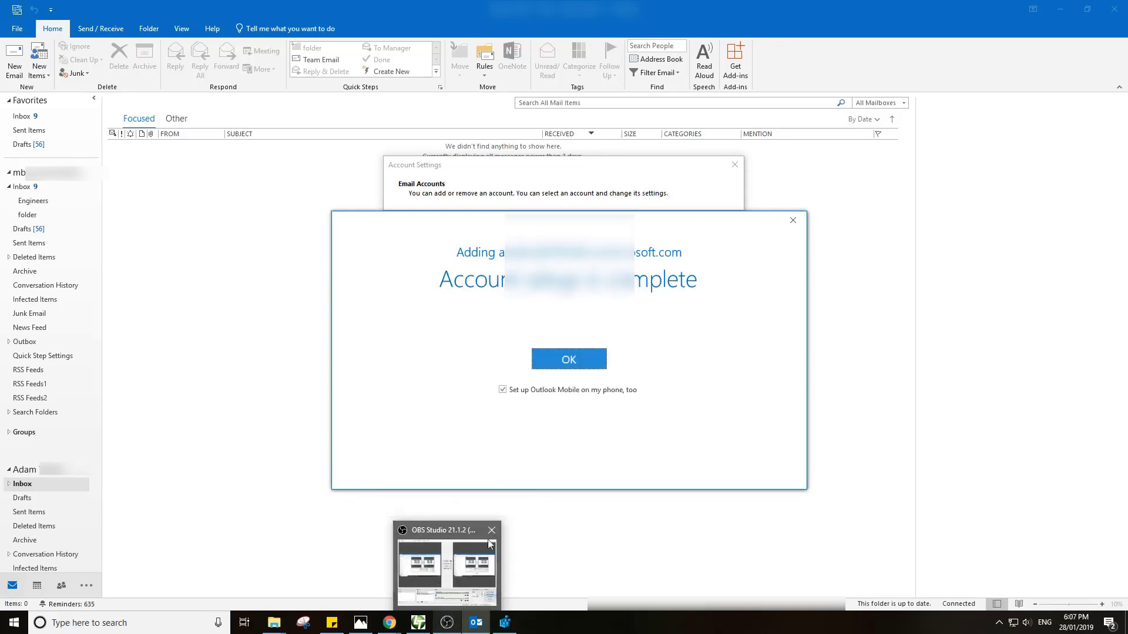
left_click(491, 392)
left_click(530, 366)
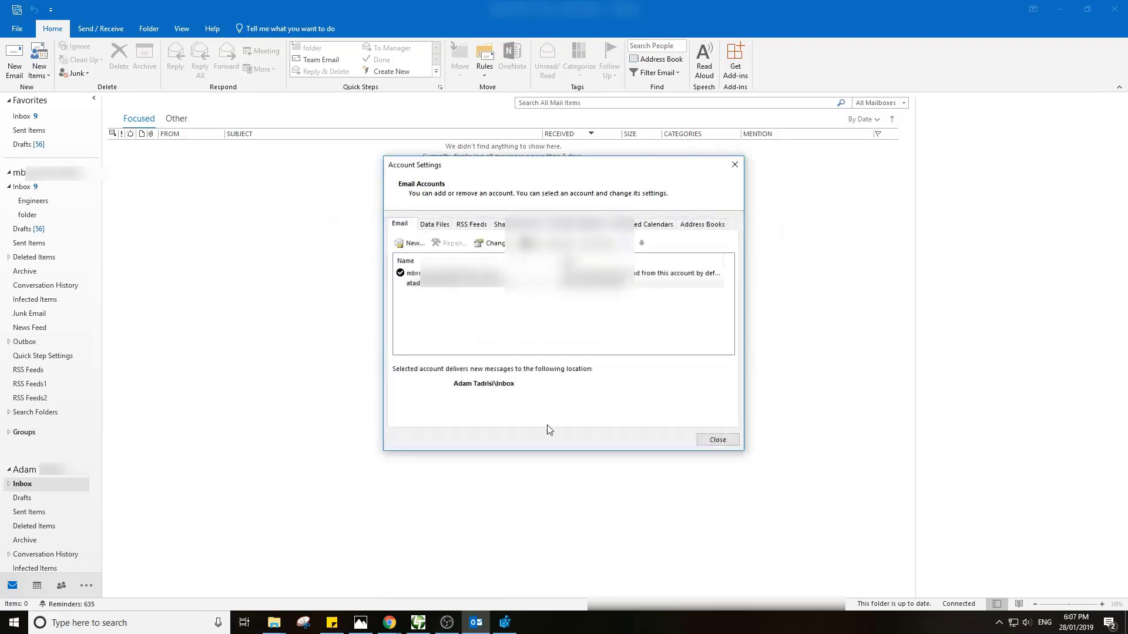
left_click(699, 442)
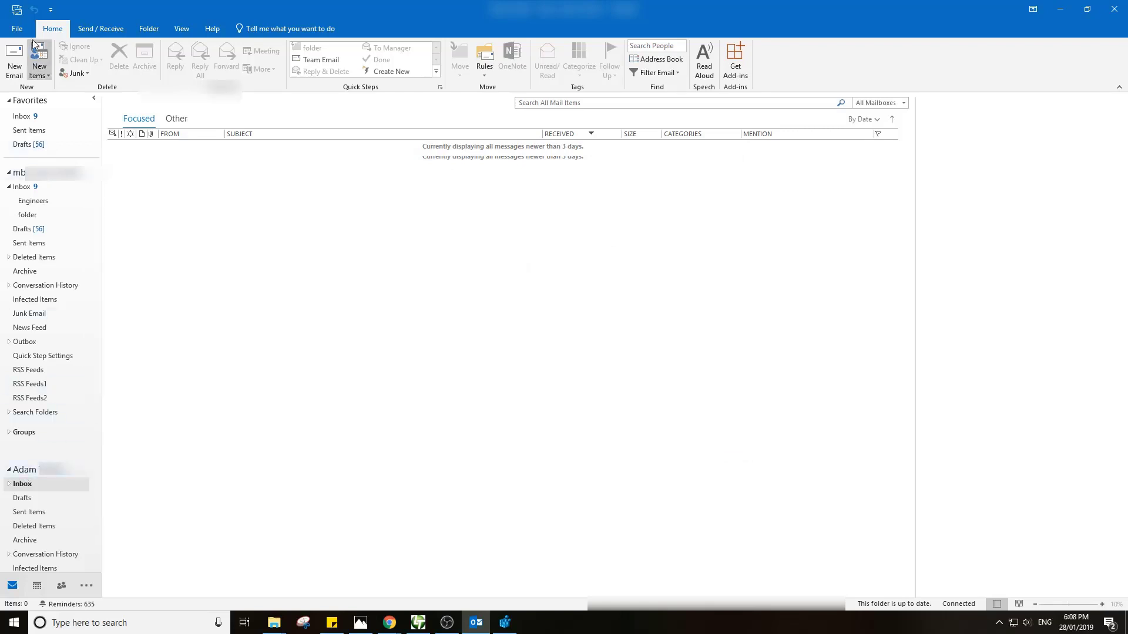
left_click(16, 27)
left_click(135, 169)
left_click(156, 194)
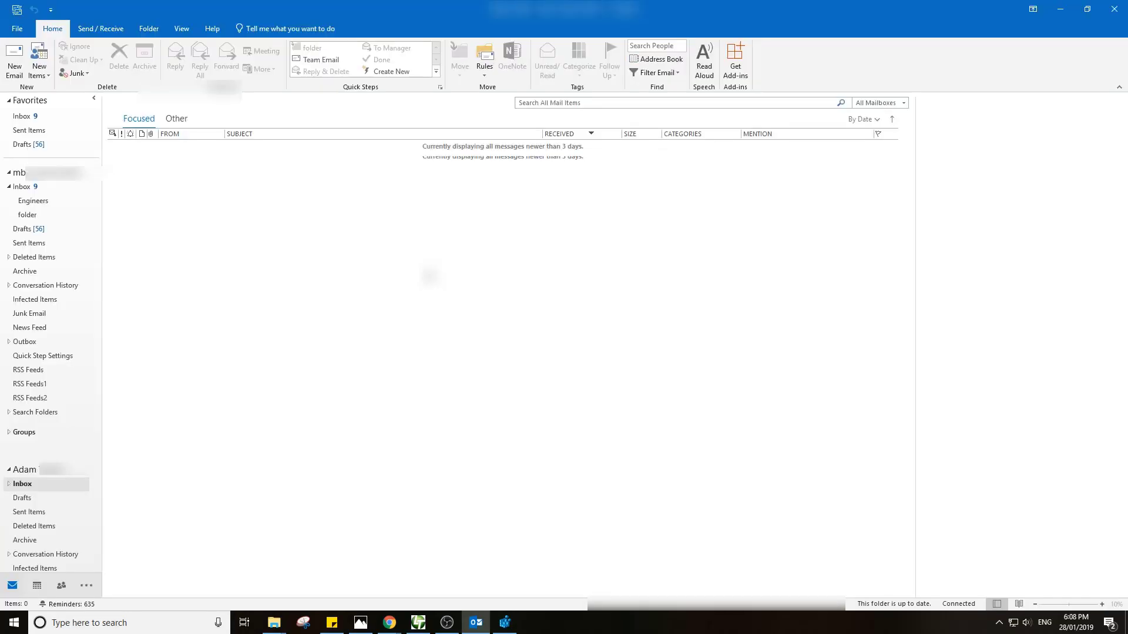
left_click(455, 286)
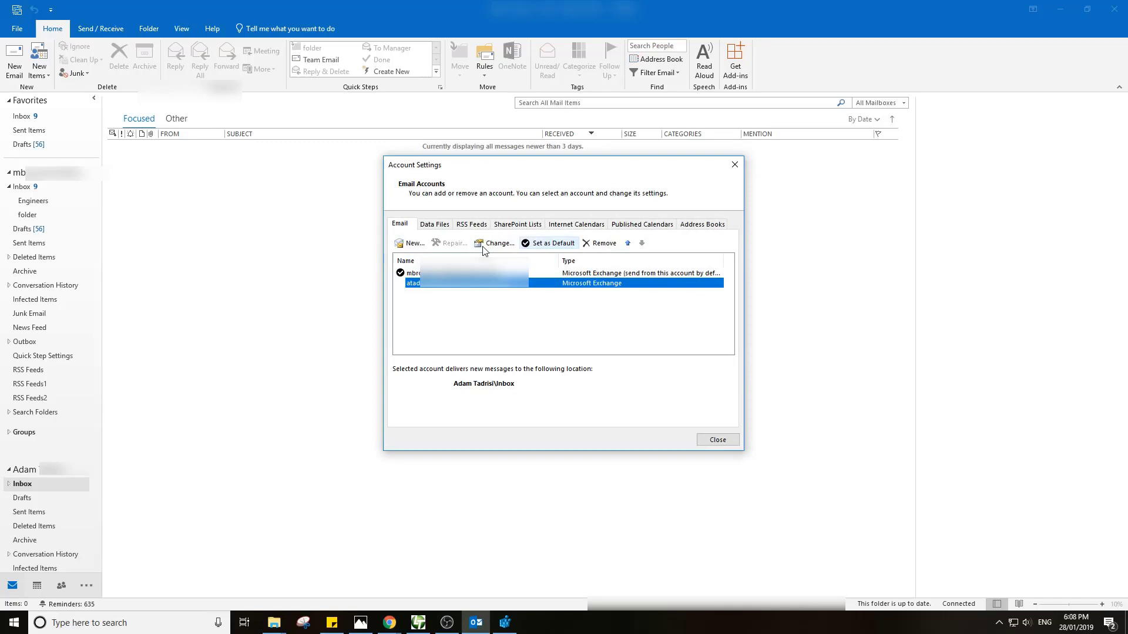
left_click(503, 248)
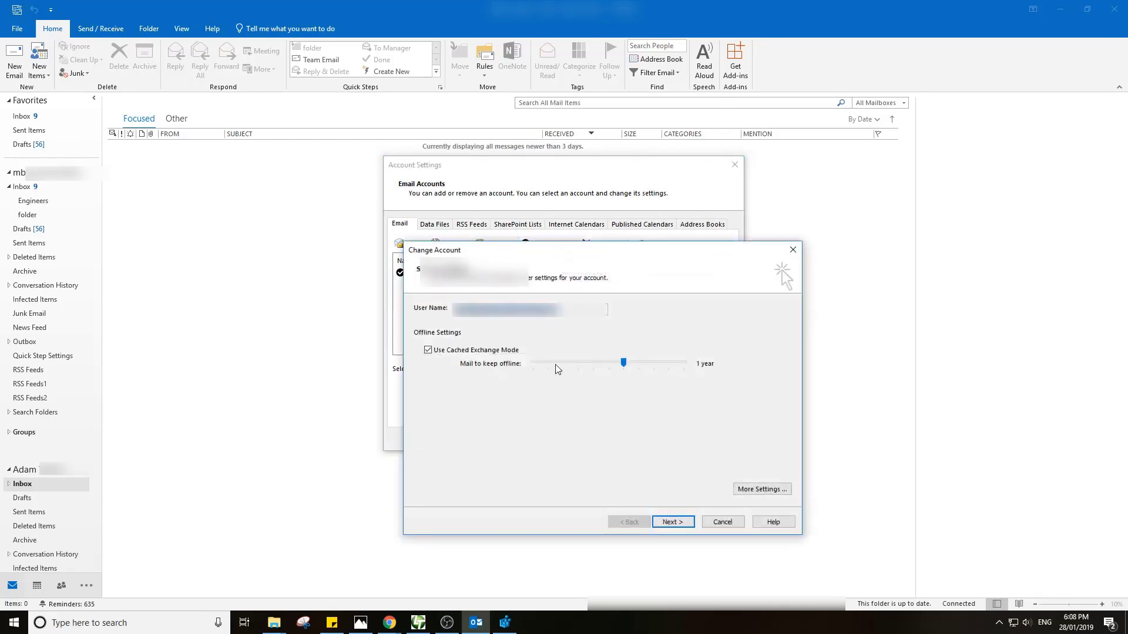
left_click(711, 524)
left_click(717, 440)
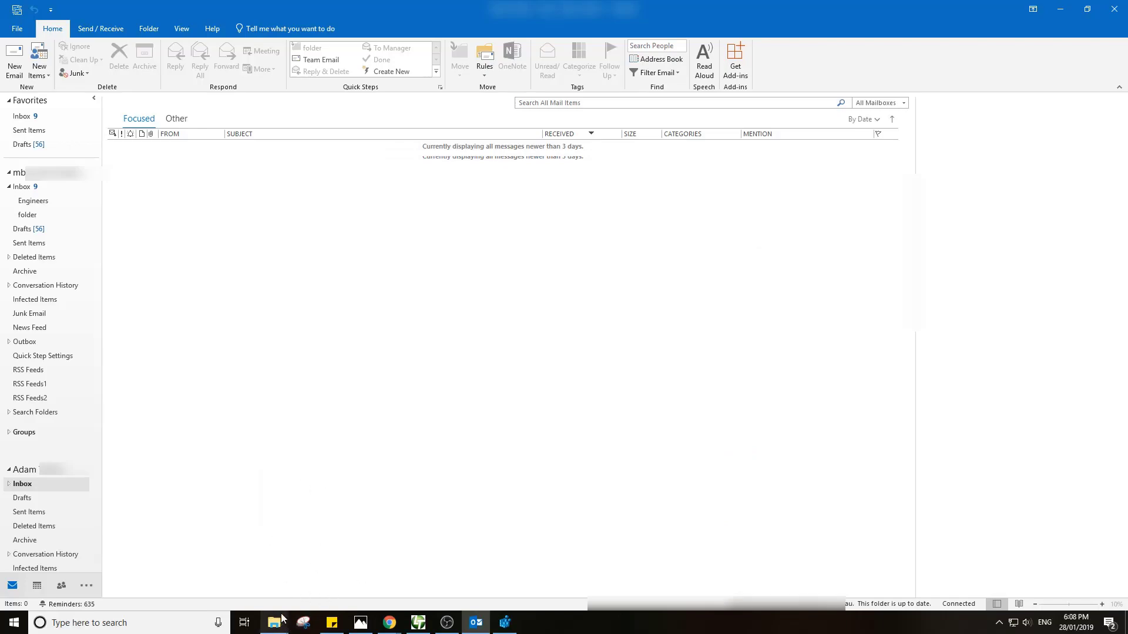
mouse_move(274, 622)
mouse_move(319, 525)
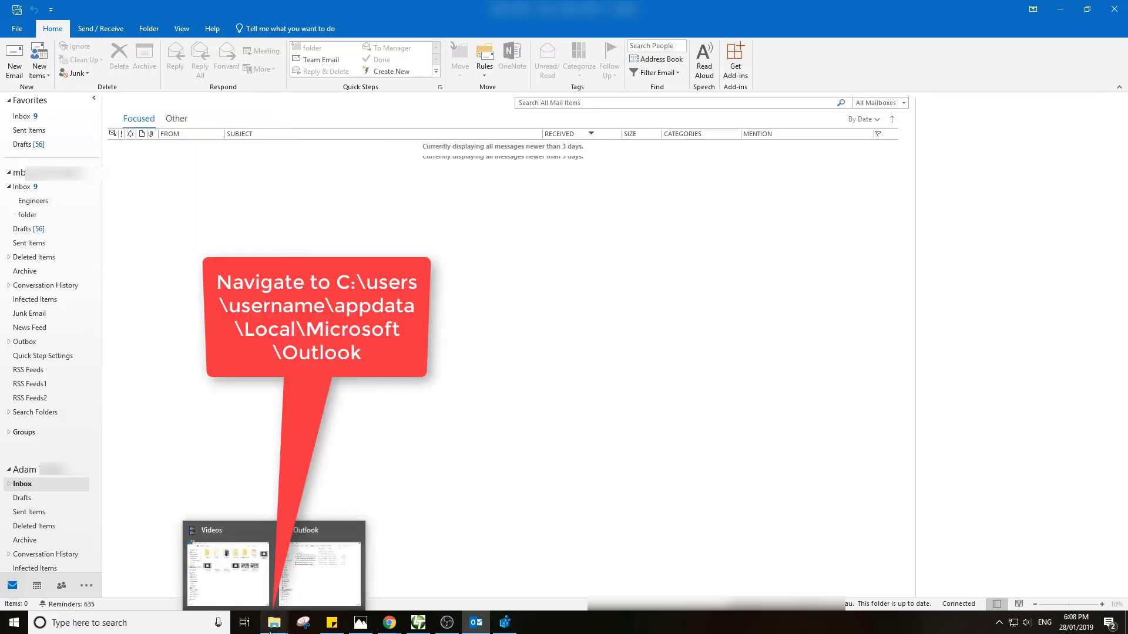
Compare the sizes of the two .ost files in the Outlook data folder, including the new 16,424 KB one.
left_click(320, 567)
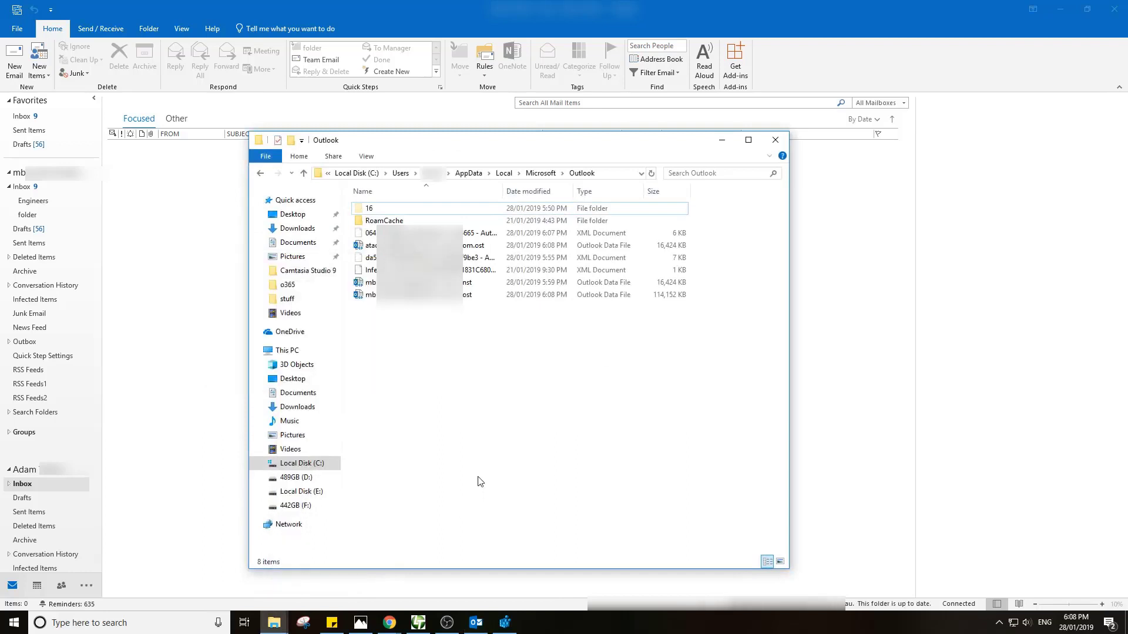
left_click(491, 292)
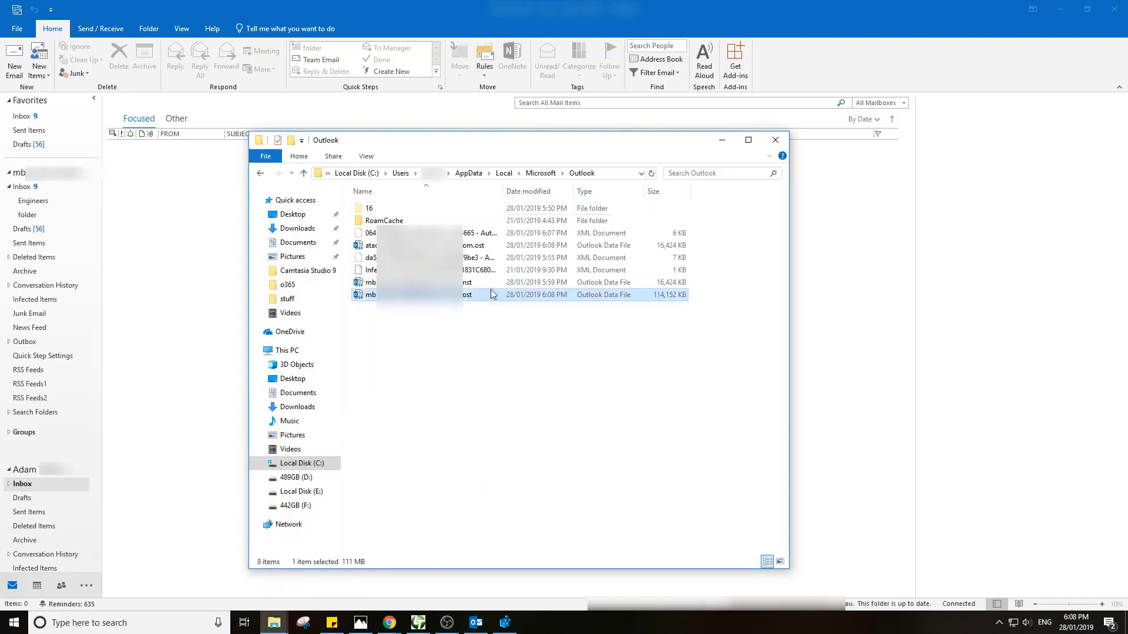
left_click(488, 245)
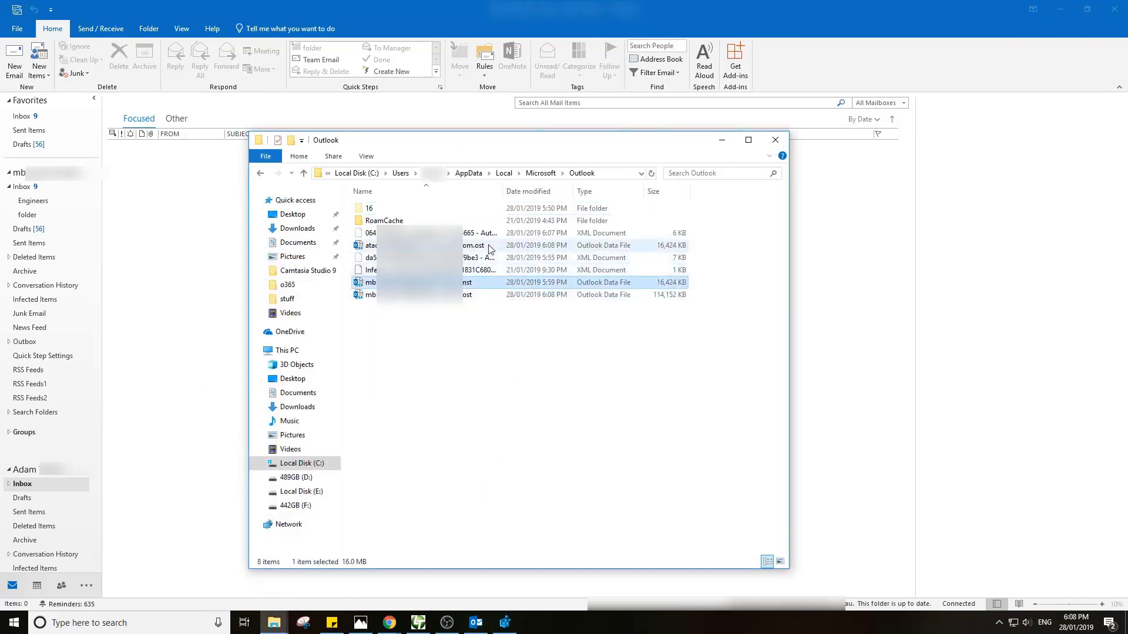
left_click(507, 351)
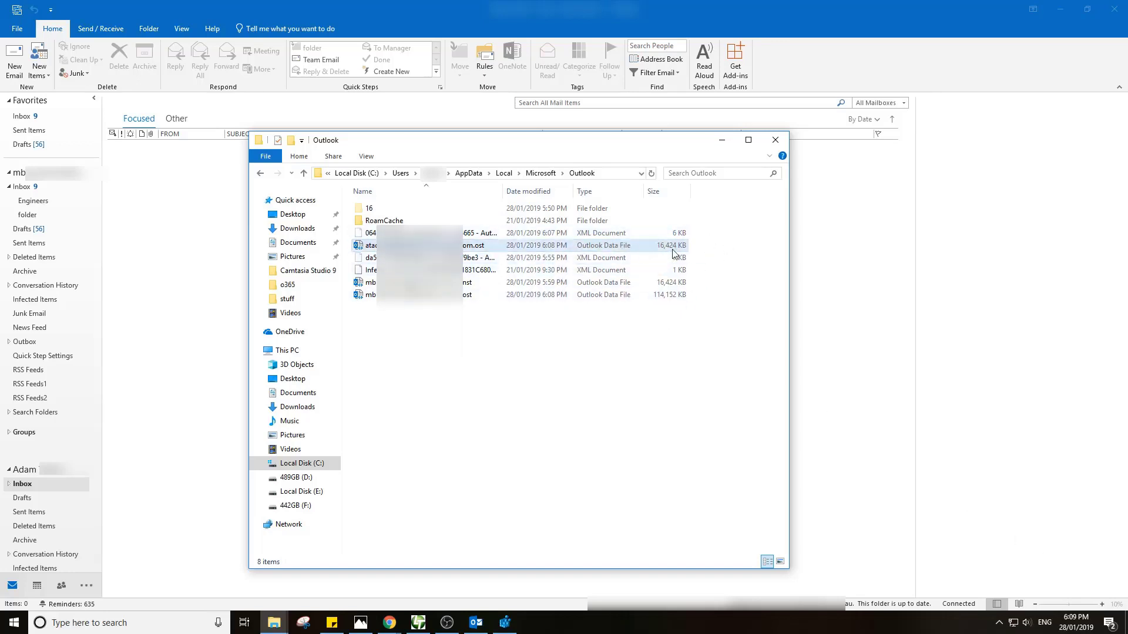
Minimize File Explorer to show Outlook's mail view with both mailbox accounts.
left_click(724, 143)
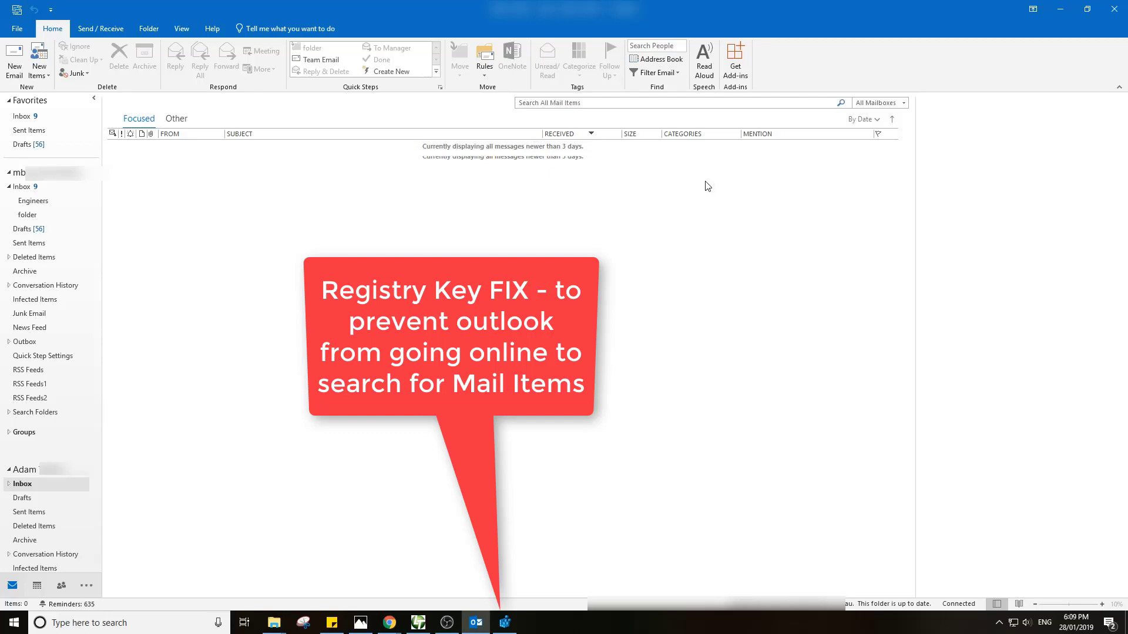
Bring Registry Editor forward and expand HKEY_CURRENT_USER\Software\Microsoft.
left_click(505, 623)
left_click_drag(359, 61, 387, 94)
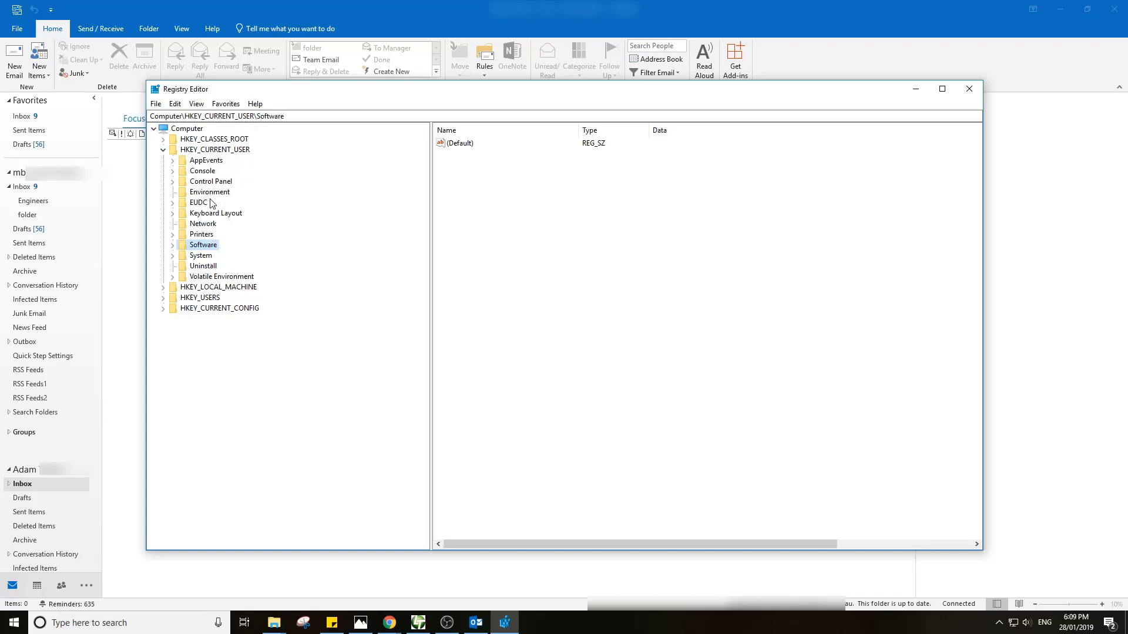
left_click(172, 246)
left_click(224, 319)
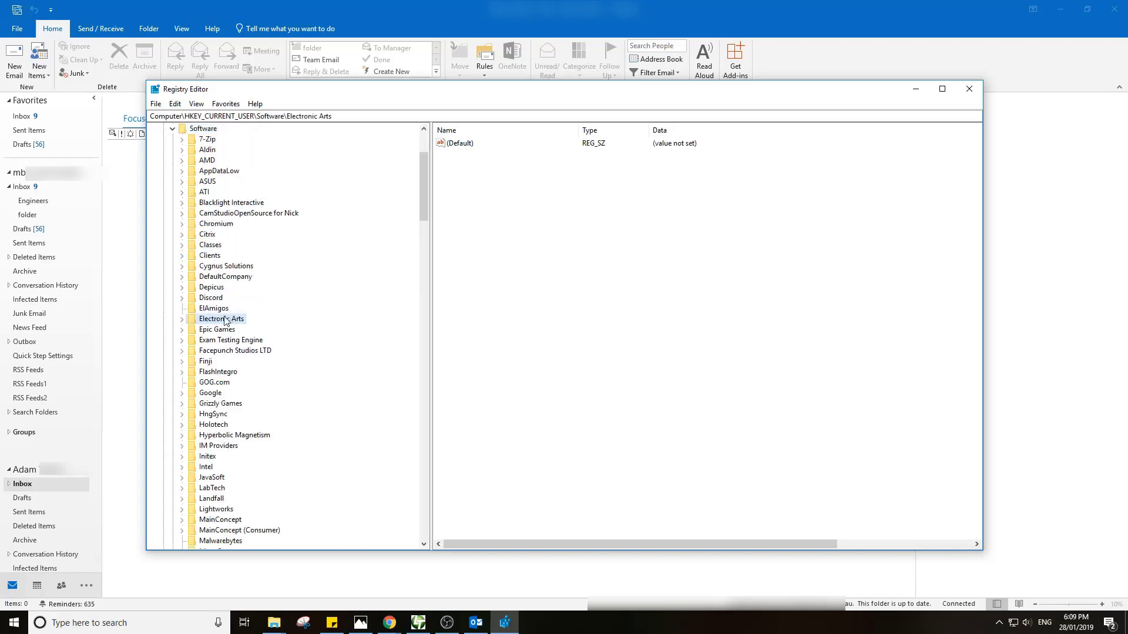
type("mi")
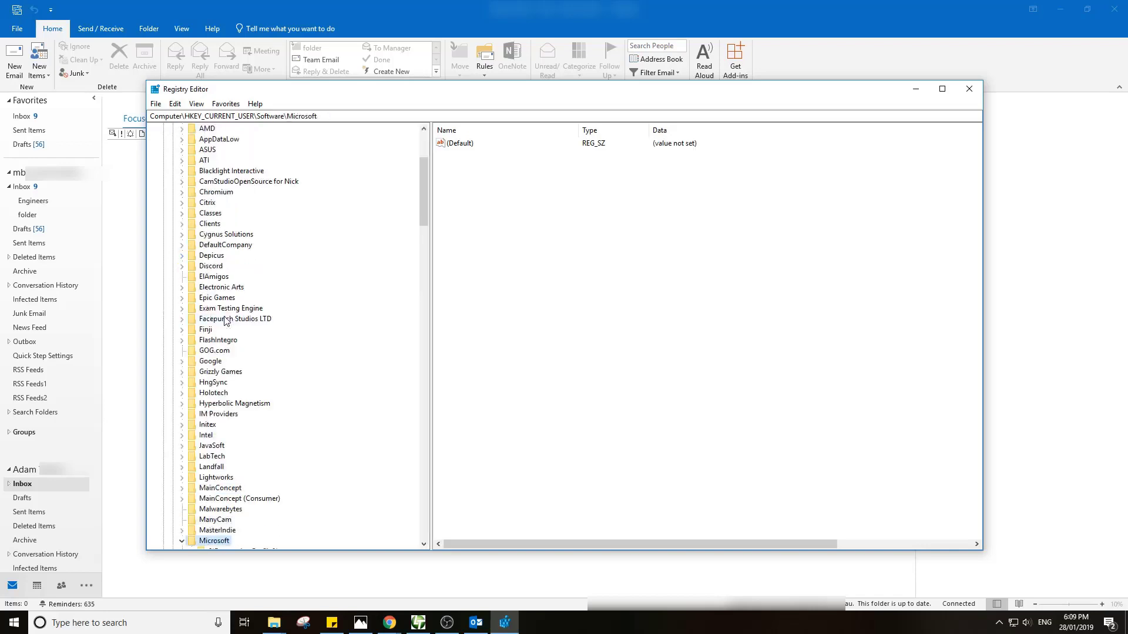
key("Right")
key("Down")
key("Down")
Expand Office\16.0\Outlook and select the Search key to show its values.
type("of")
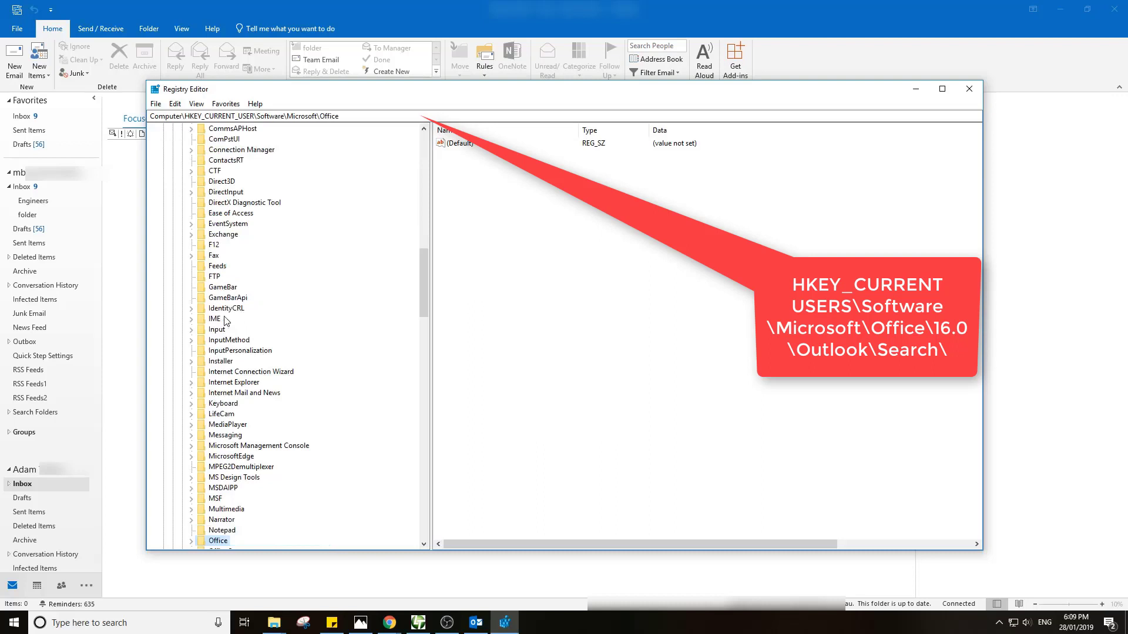
key("Right")
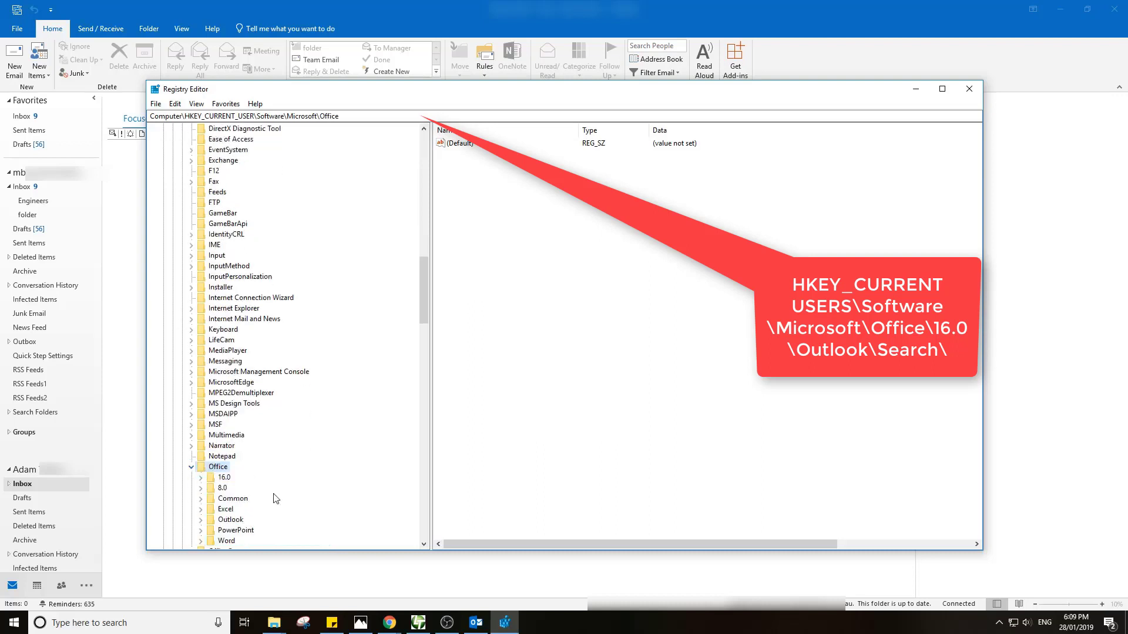
left_click(201, 478)
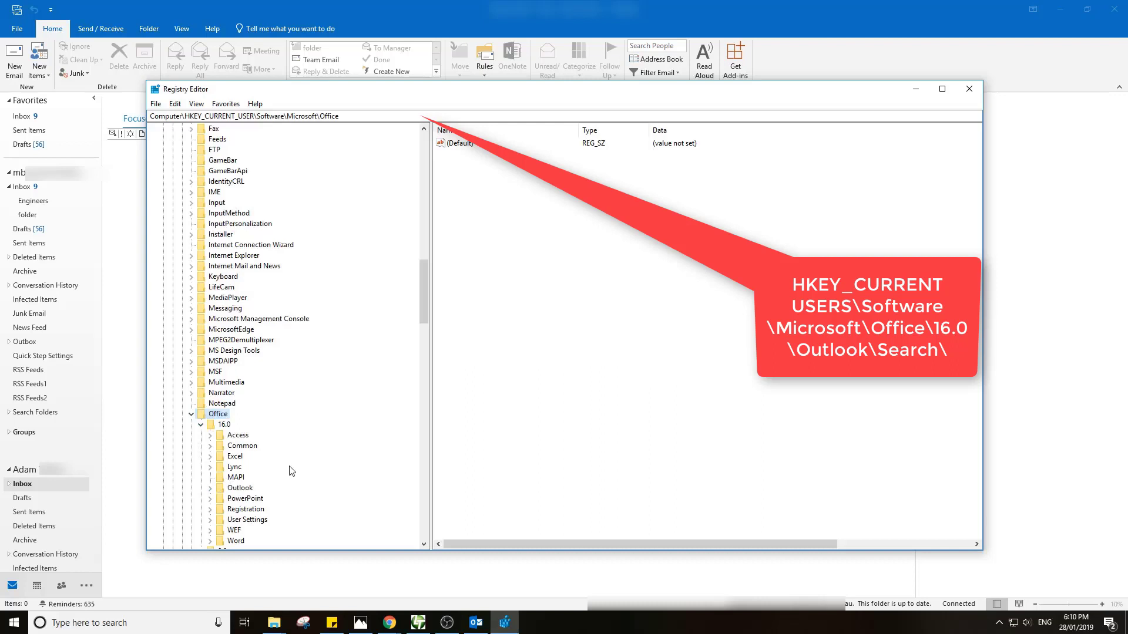
scroll(261, 488, "down", 1)
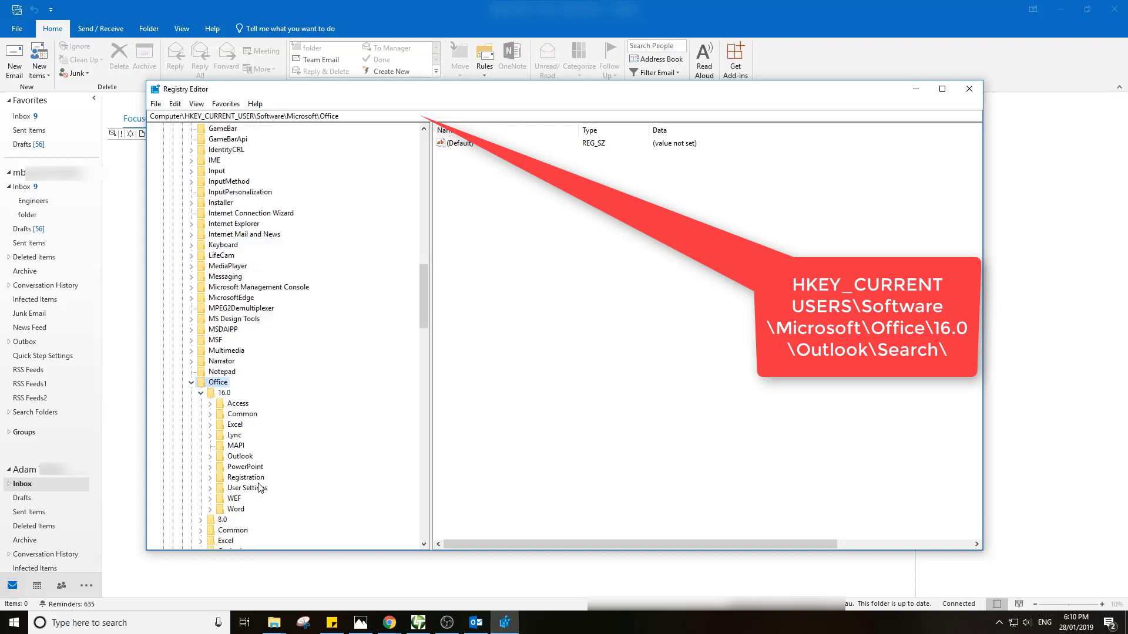
left_click(211, 457)
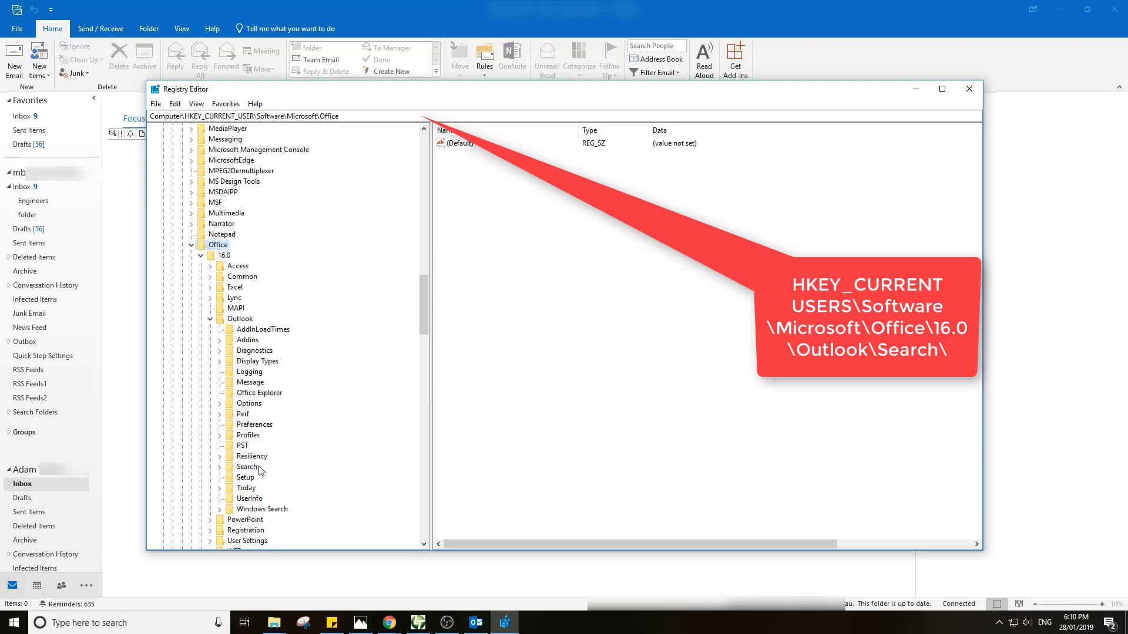
left_click(230, 468)
double_click(228, 468)
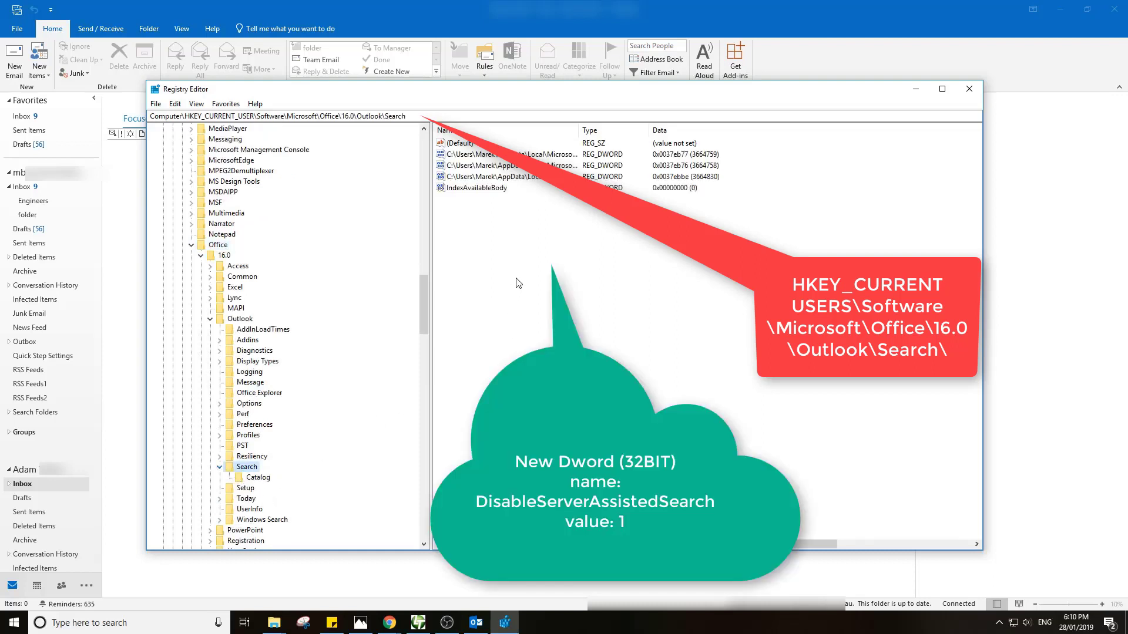
Create a DWORD (32-bit) value named DisableServerAssistedSearch with data 1.
right_click(518, 273)
mouse_move(552, 280)
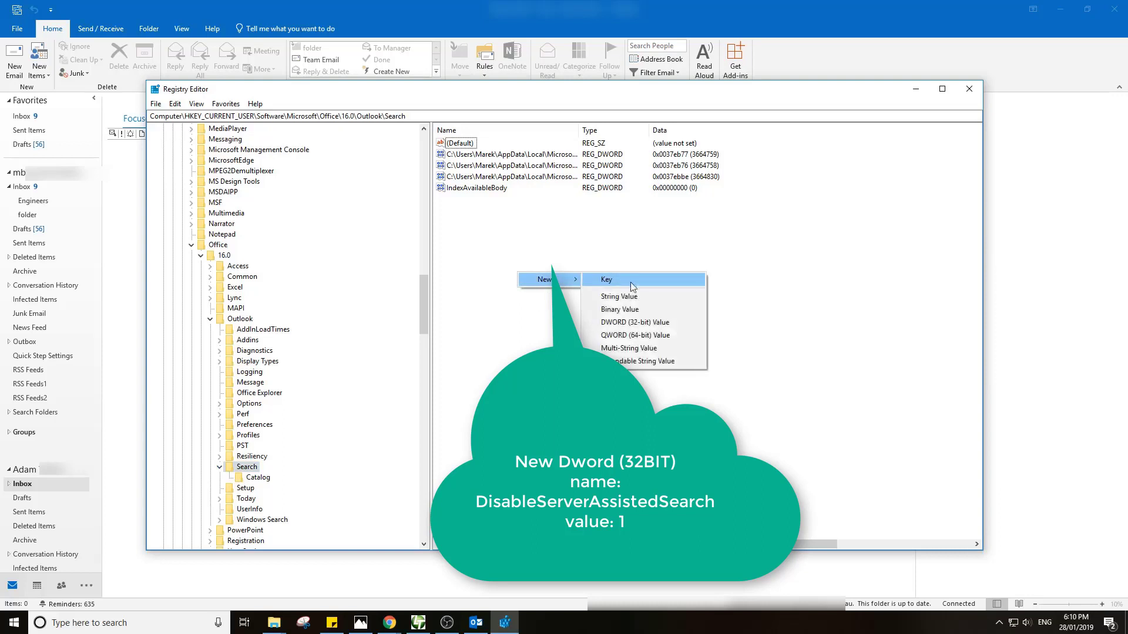
left_click(649, 323)
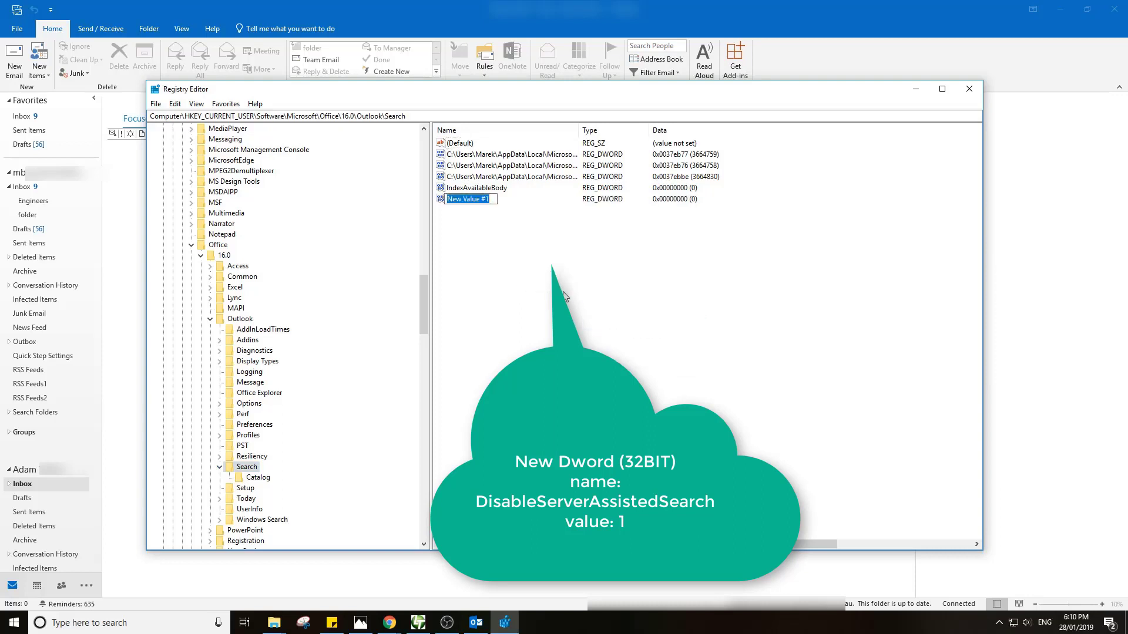
type("DisableServerAssistedSearch")
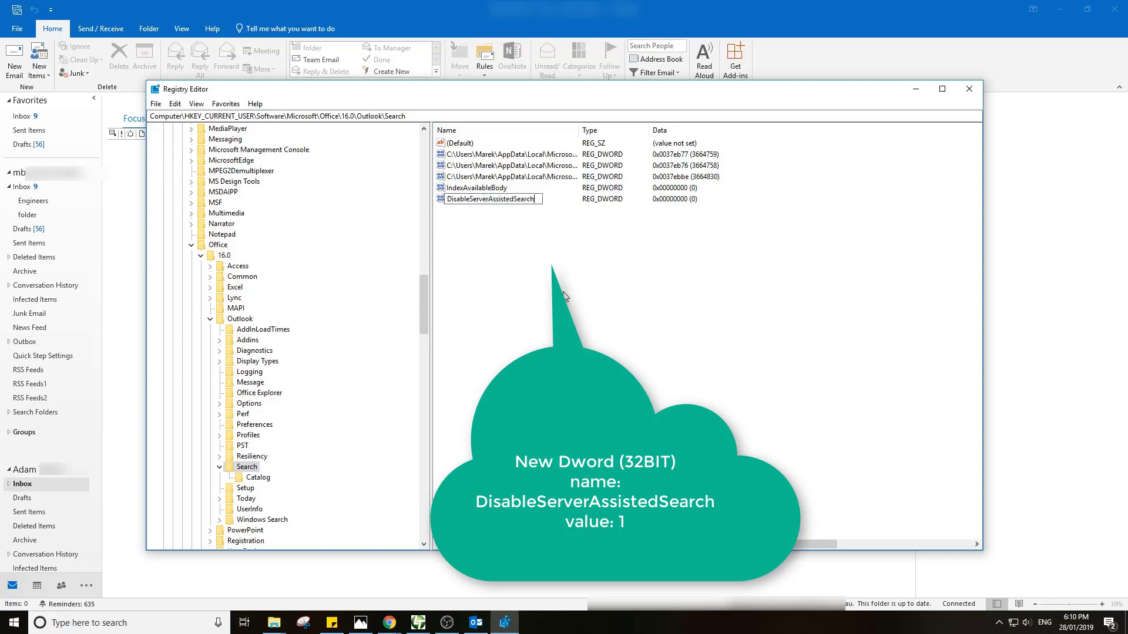
key("Return")
key("Return")
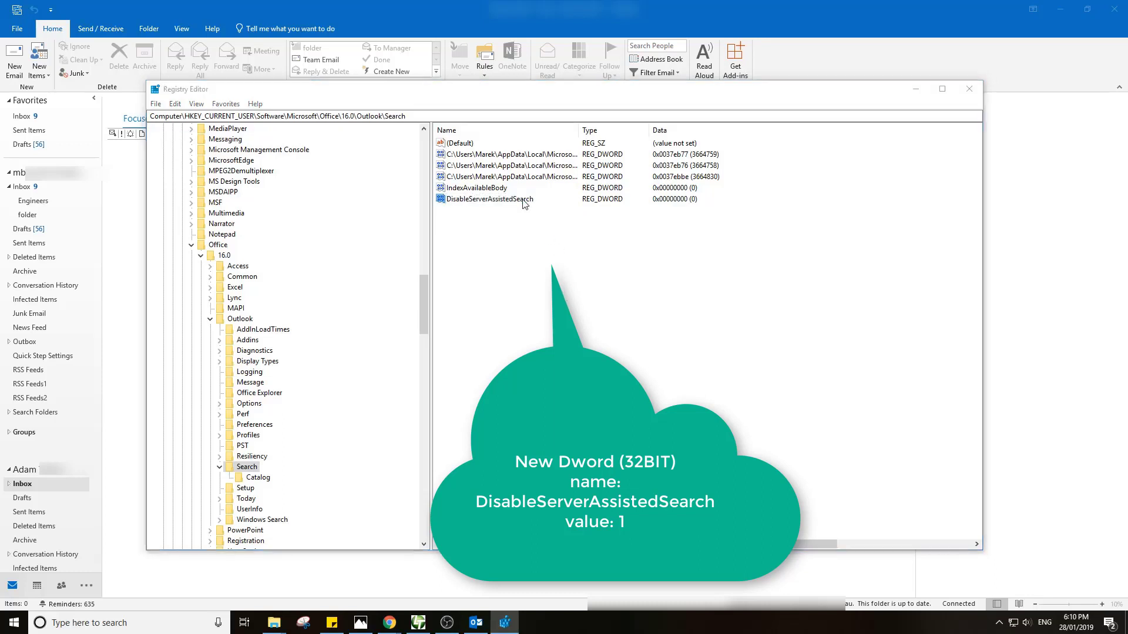
type("1")
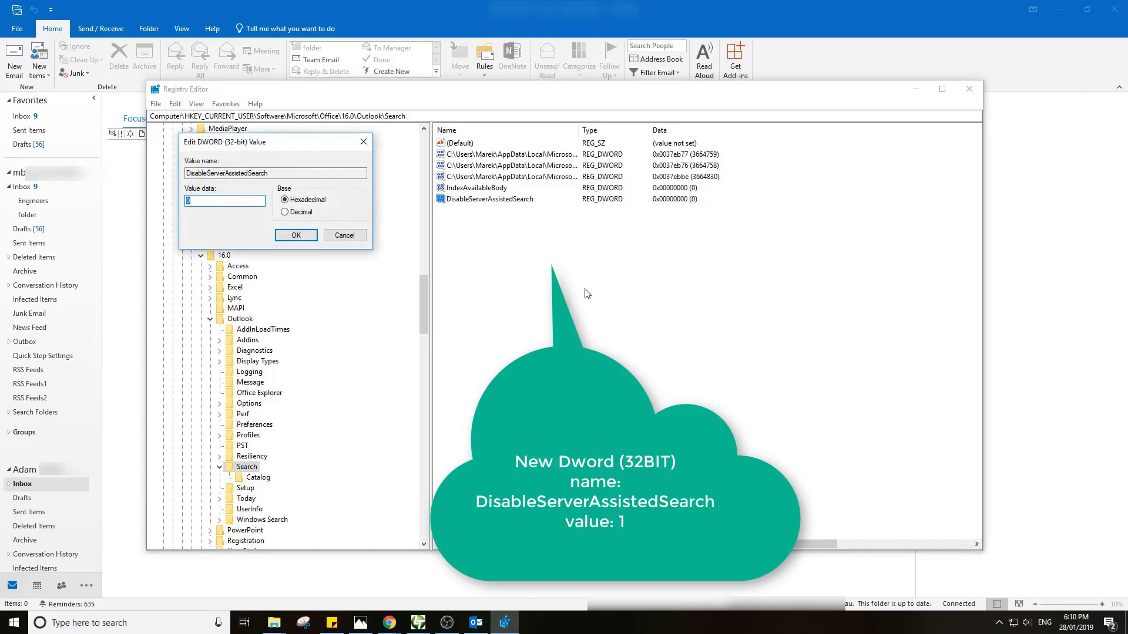
left_click(296, 235)
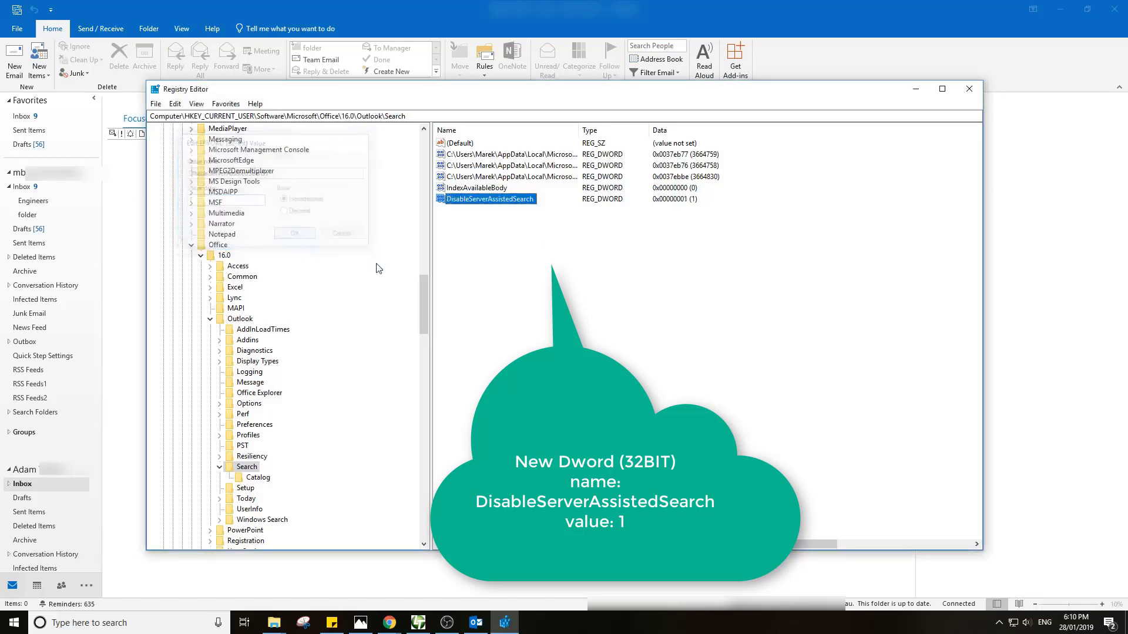
Minimize Registry Editor to bring Outlook's mail view back to the front.
left_click(915, 89)
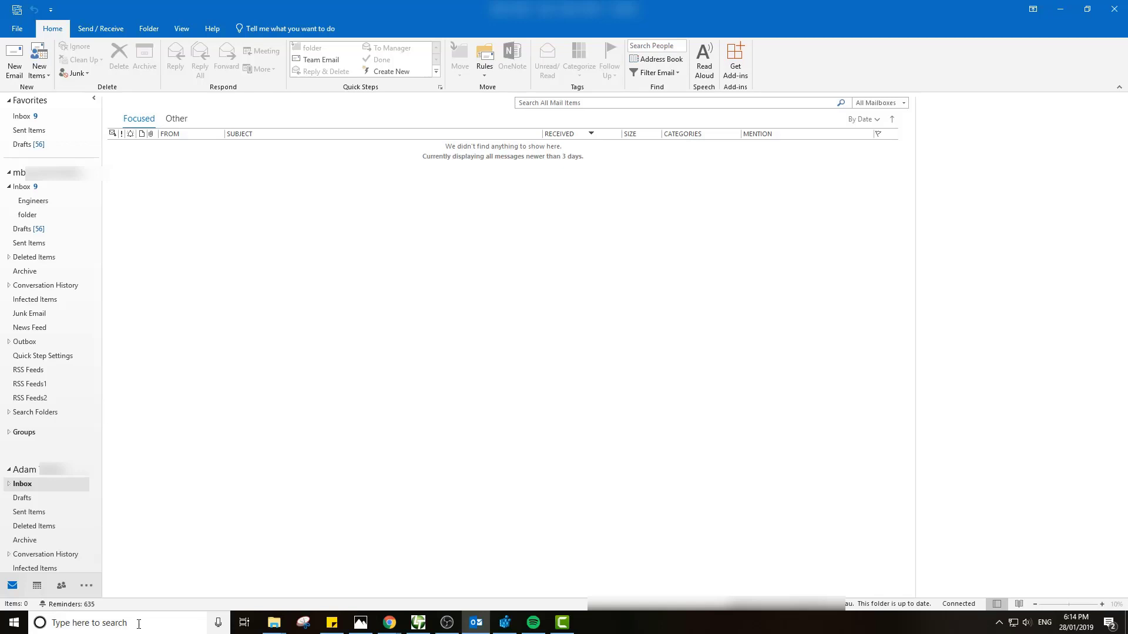
Open Indexing Options (16,780 items indexed) and confirm Microsoft Outlook is ticked under Indexed Locations.
left_click(139, 624)
type("index")
key("Return")
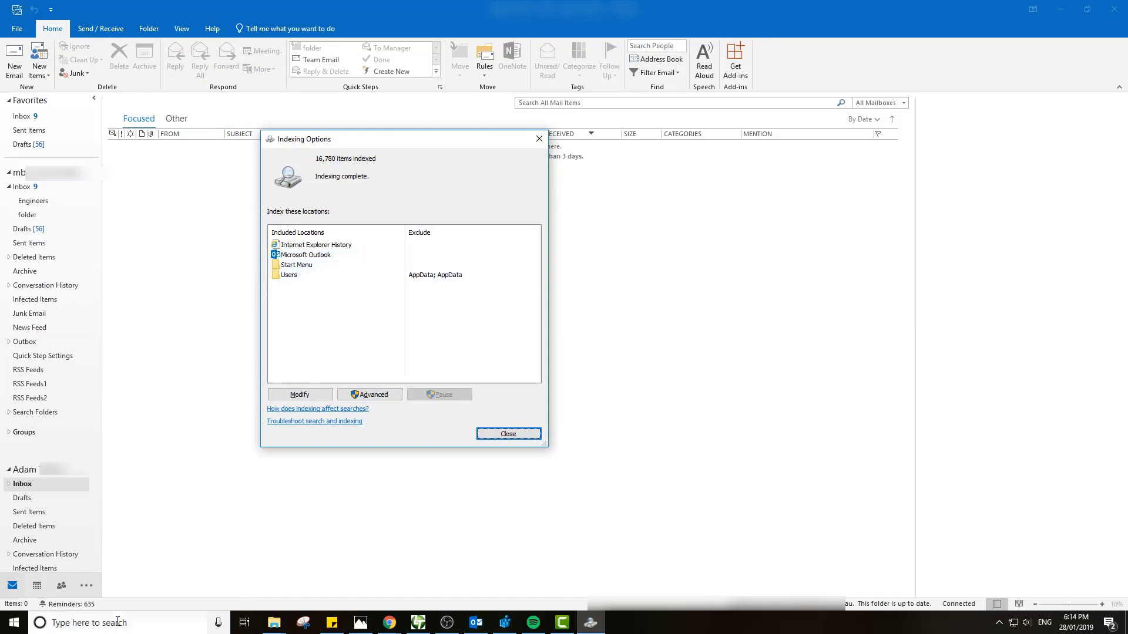
left_click(317, 255)
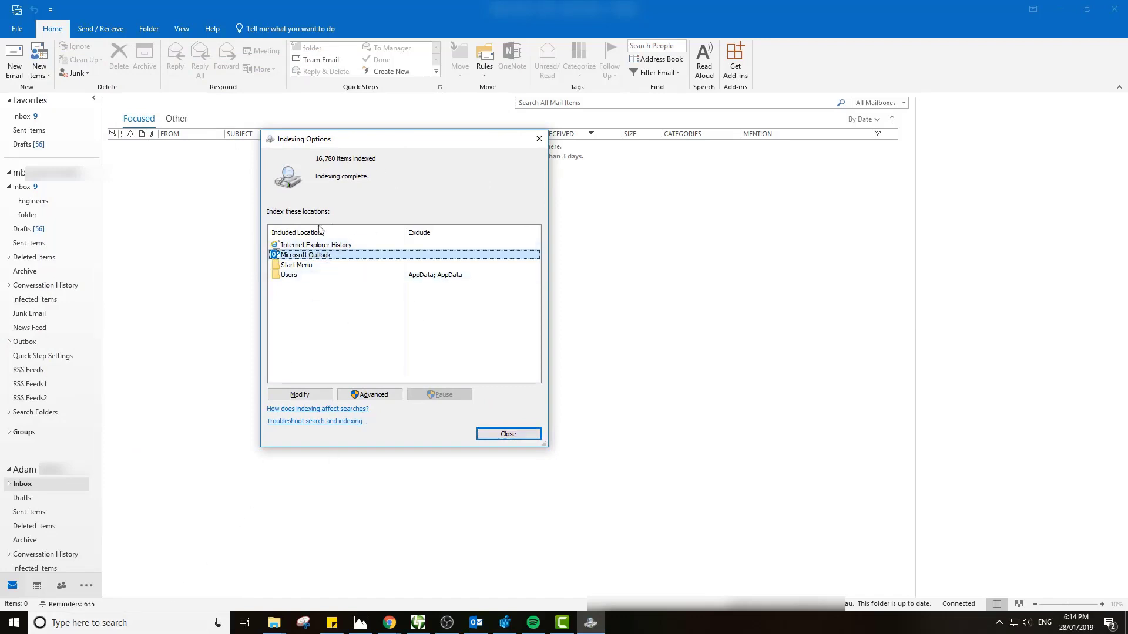
left_click(298, 394)
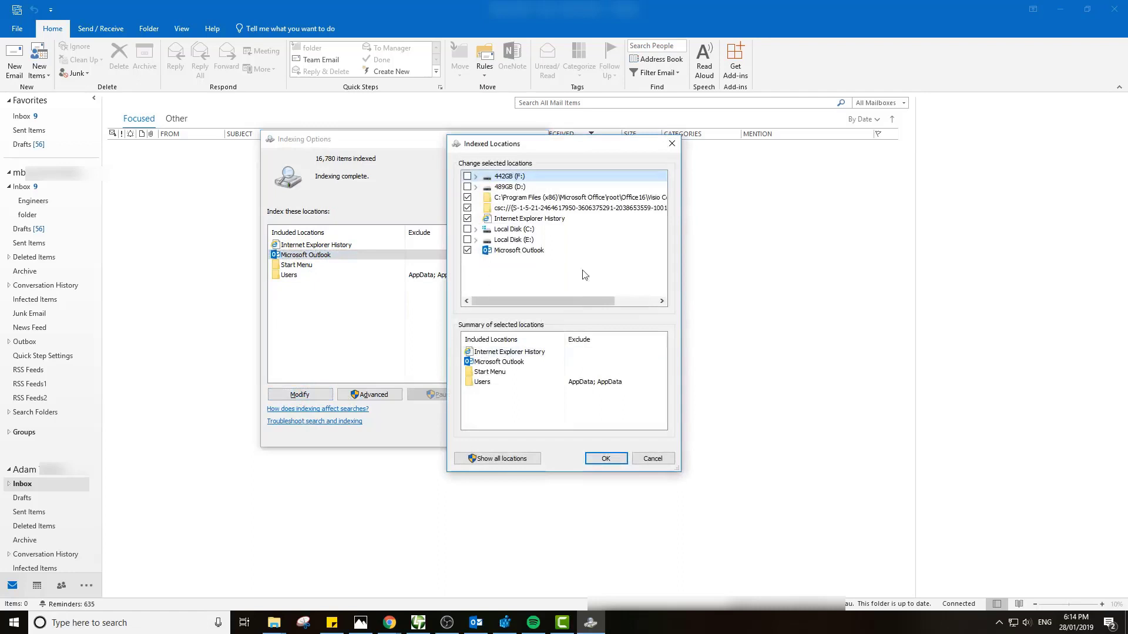